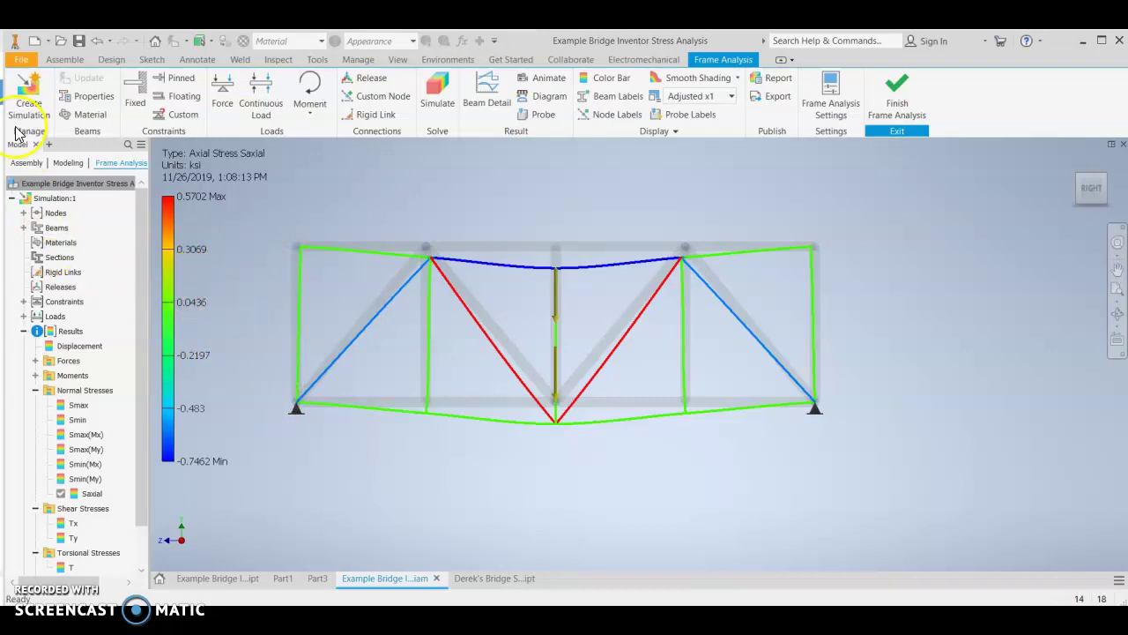
- Create a new assembly file
{"action": "left_click", "coordinate": [28, 62]}
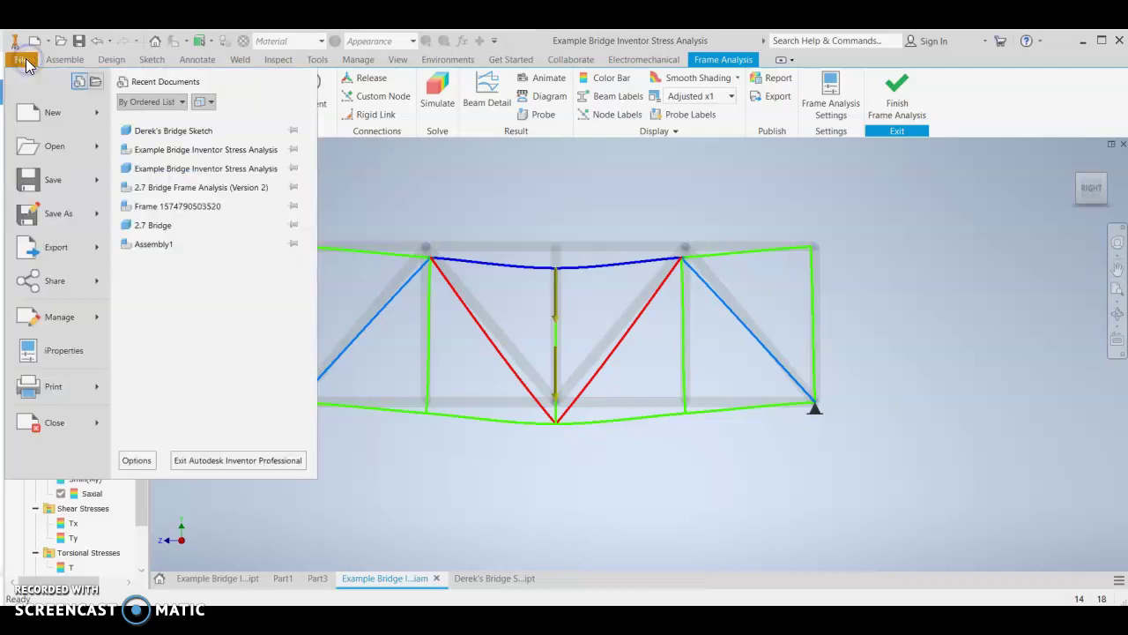
{"action": "mouse_move", "coordinate": [31, 108]}
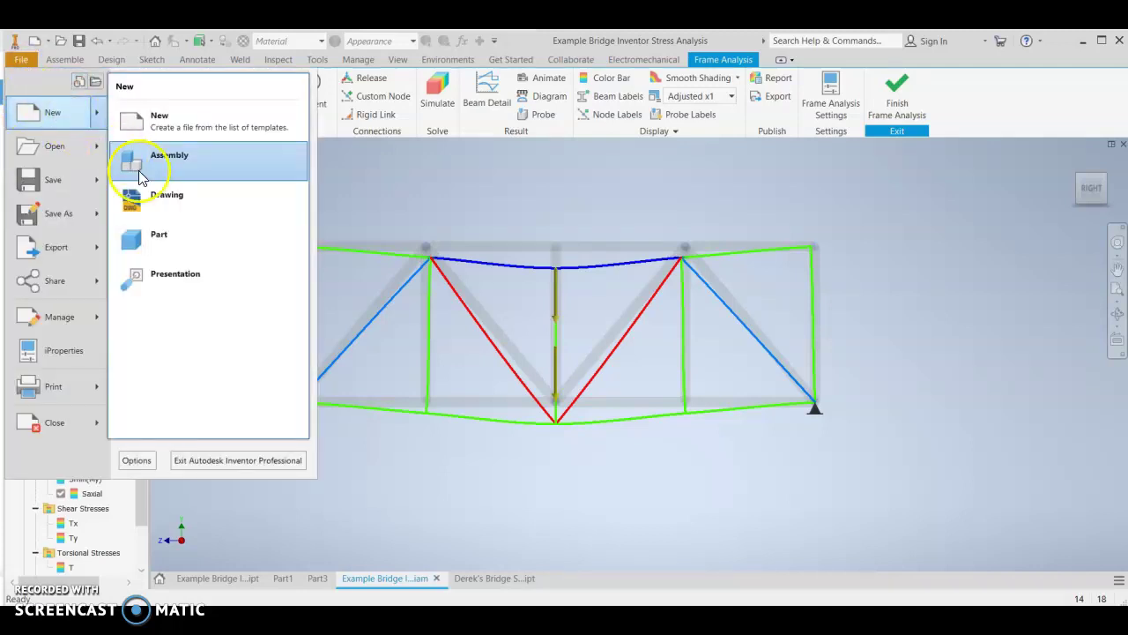
{"action": "left_click", "coordinate": [186, 172]}
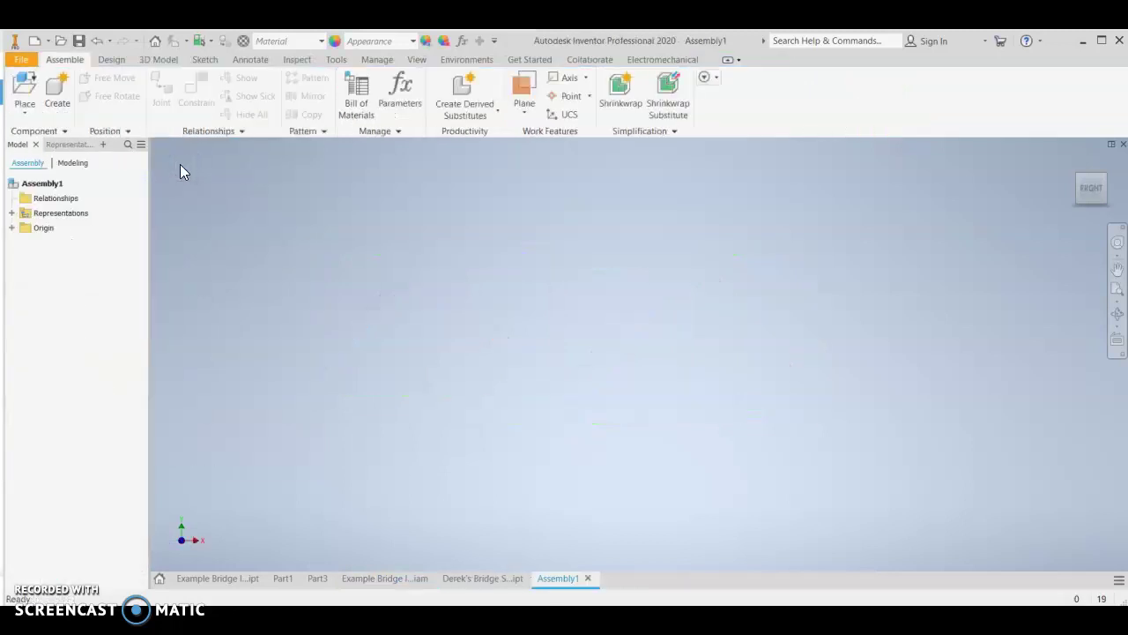
- Load the bridge sketch part from the Bridge Project folder on the H: drive as the component to place
{"action": "left_click", "coordinate": [26, 92]}
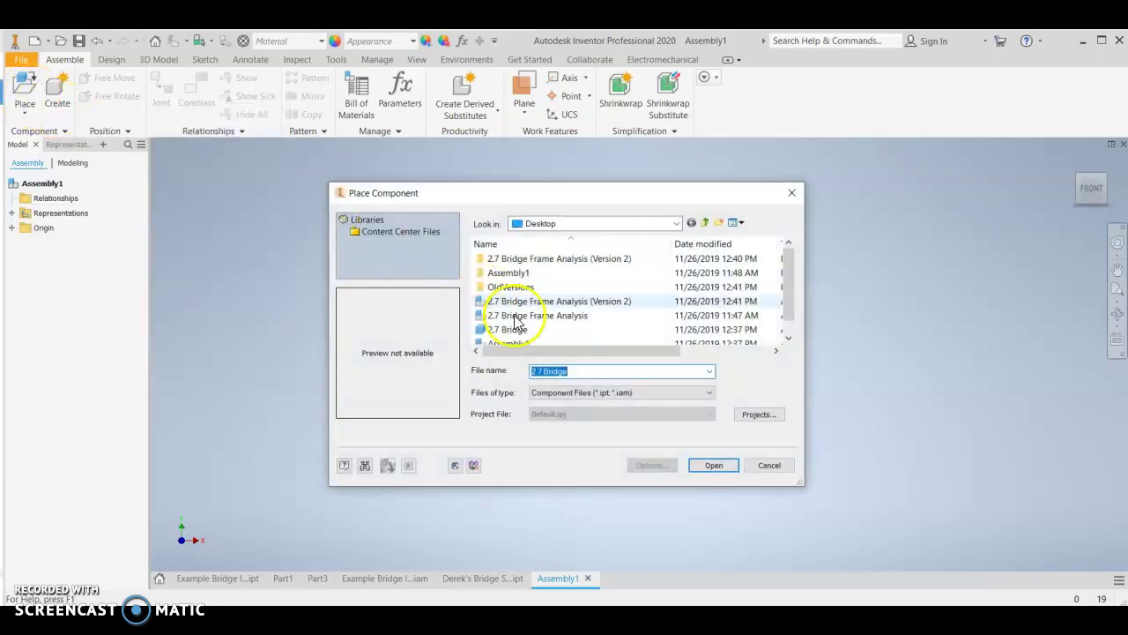
{"action": "left_click", "coordinate": [705, 224]}
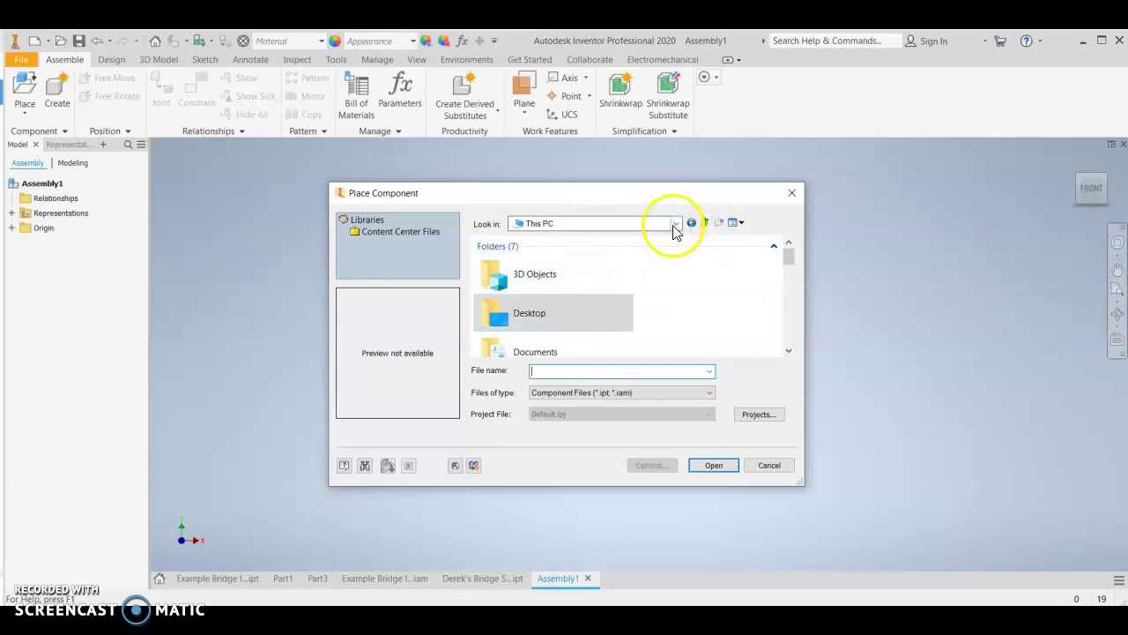
{"action": "left_click", "coordinate": [675, 225]}
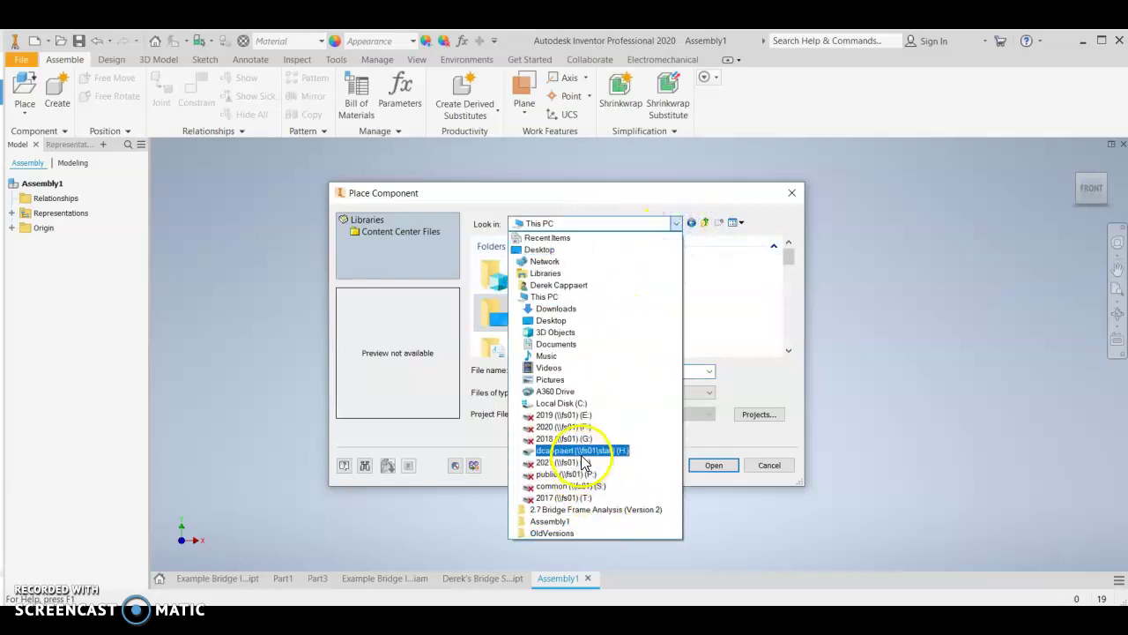
{"action": "left_click", "coordinate": [568, 451]}
{"action": "scroll", "coordinate": [569, 340], "scroll_direction": "down", "scroll_amount": 5}
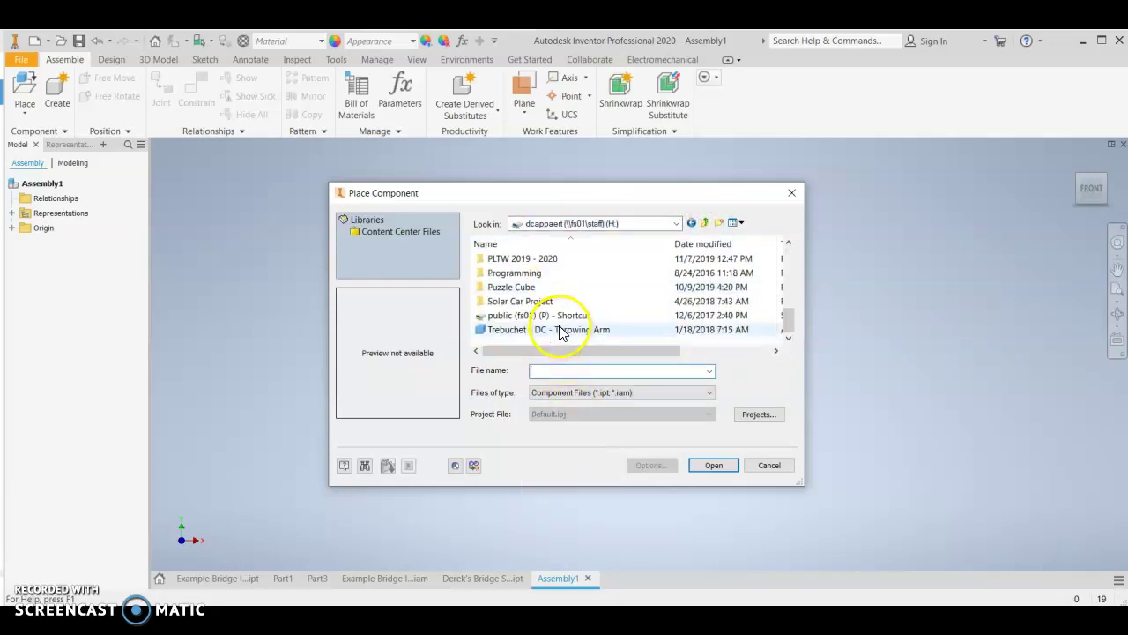
{"action": "scroll", "coordinate": [546, 318], "scroll_direction": "up", "scroll_amount": 5}
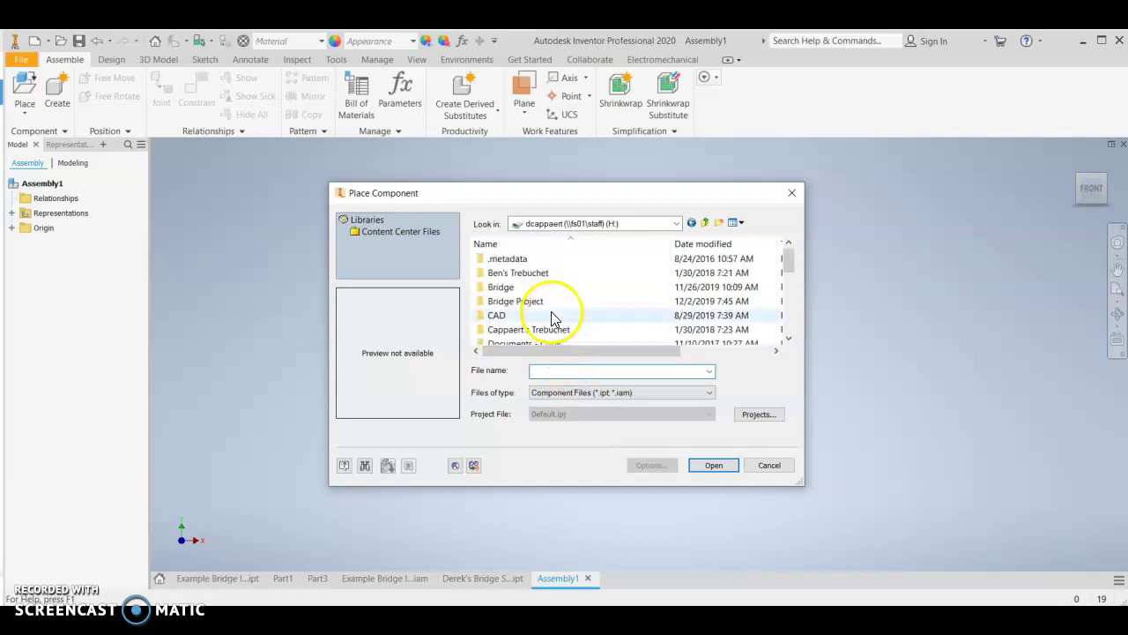
{"action": "double_click", "coordinate": [542, 301]}
{"action": "left_click", "coordinate": [545, 264]}
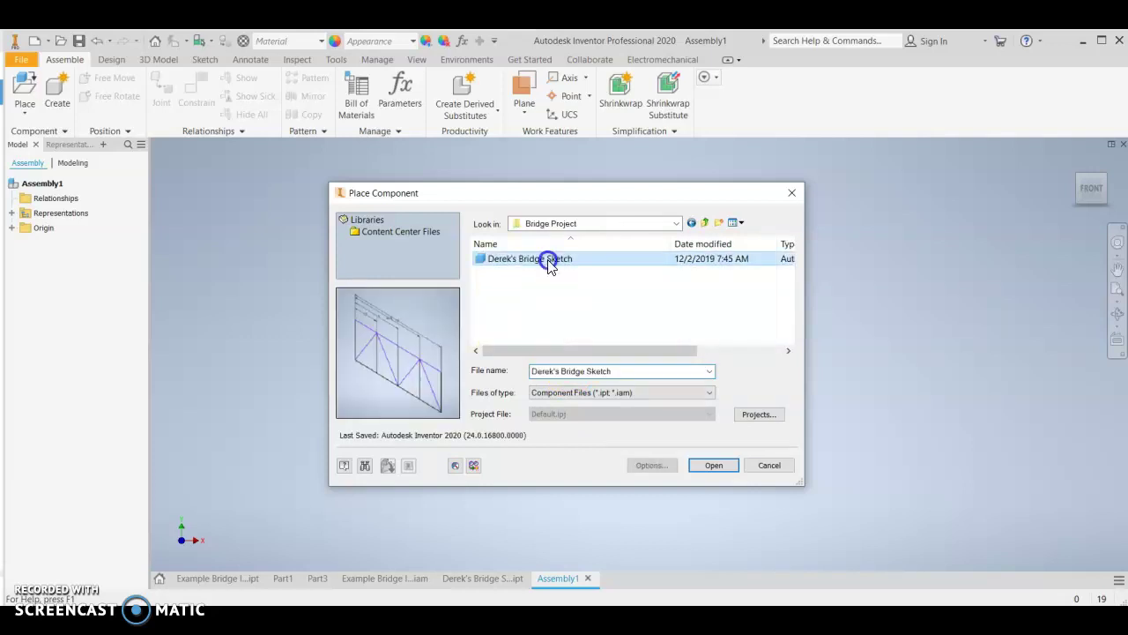
{"action": "left_click", "coordinate": [715, 468]}
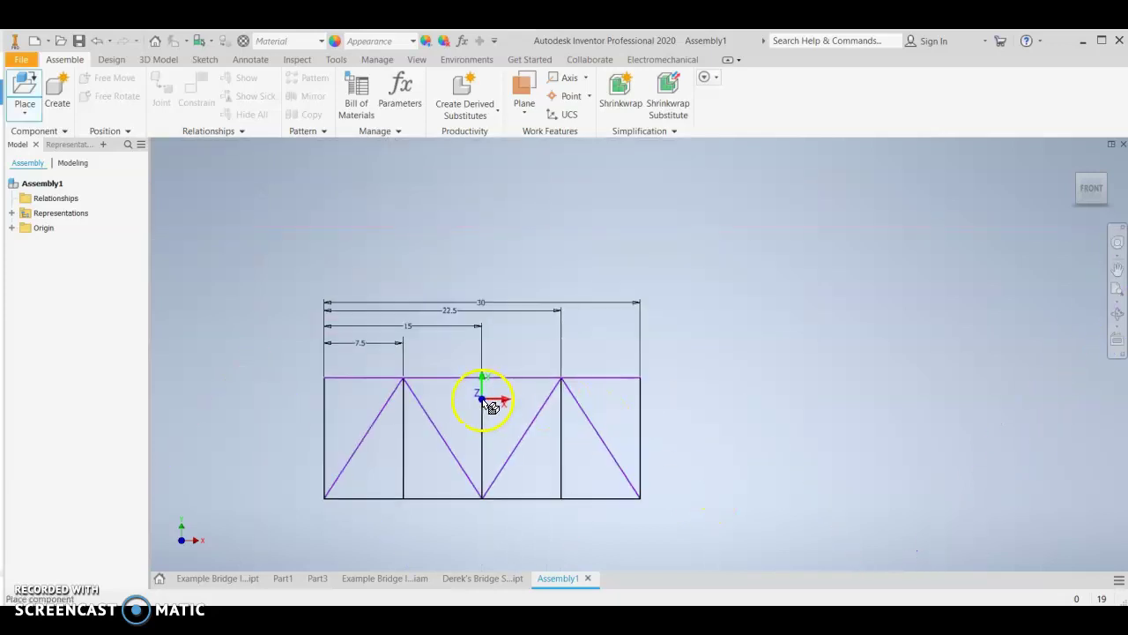
- Place a single instance of the bridge sketch in the assembly and end the placement
{"action": "left_click", "coordinate": [474, 383]}
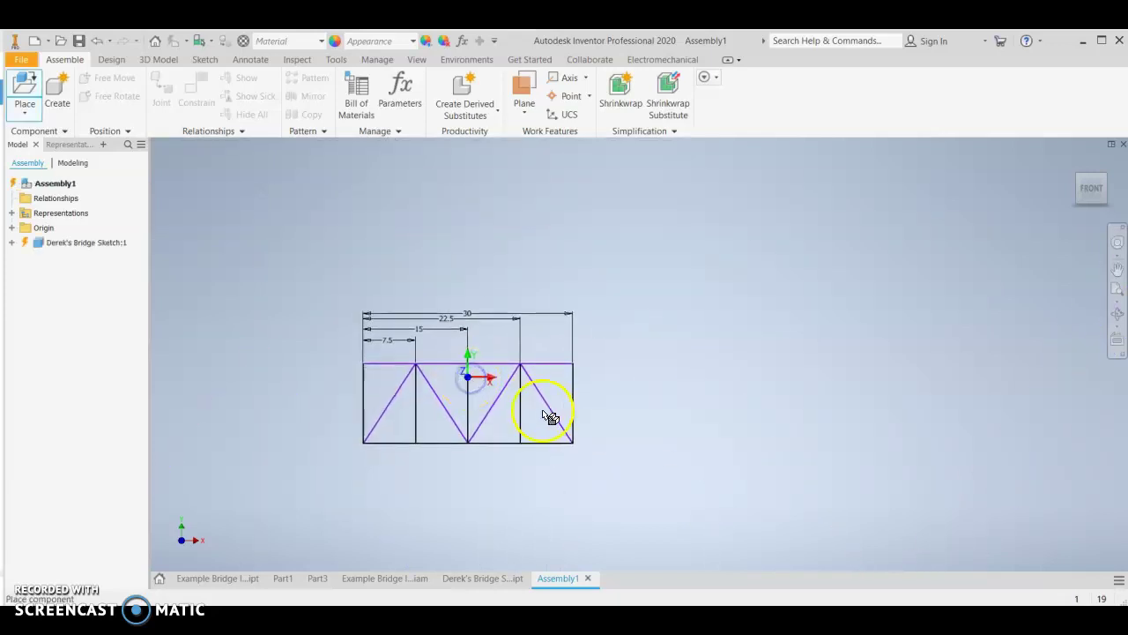
{"action": "key", "text": "Escape"}
{"action": "right_click", "coordinate": [439, 380]}
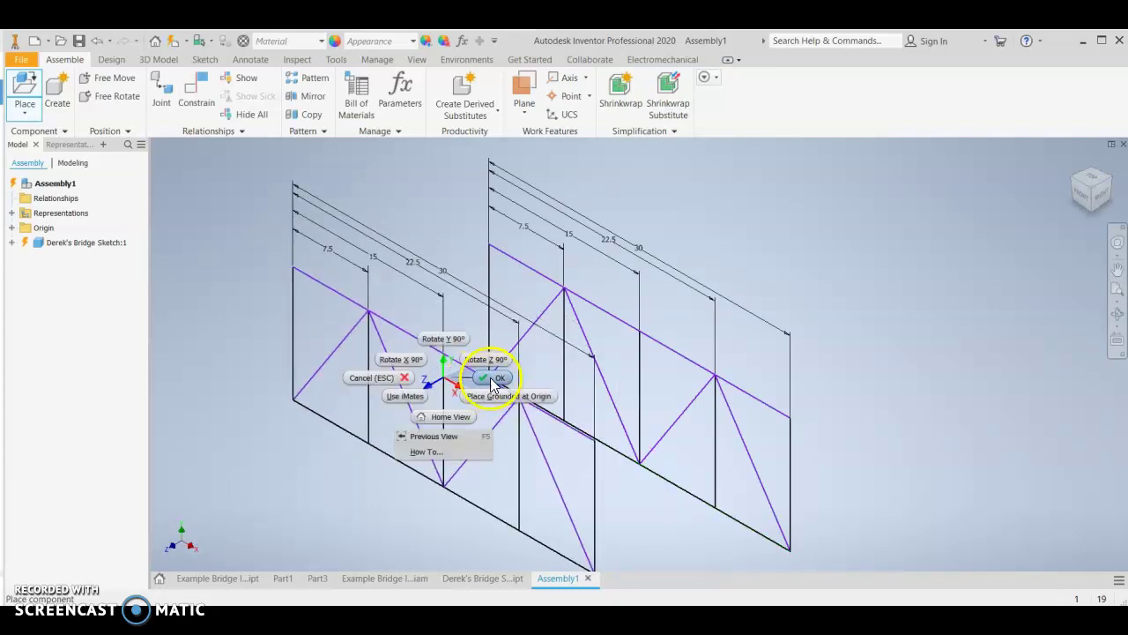
{"action": "left_click", "coordinate": [491, 379]}
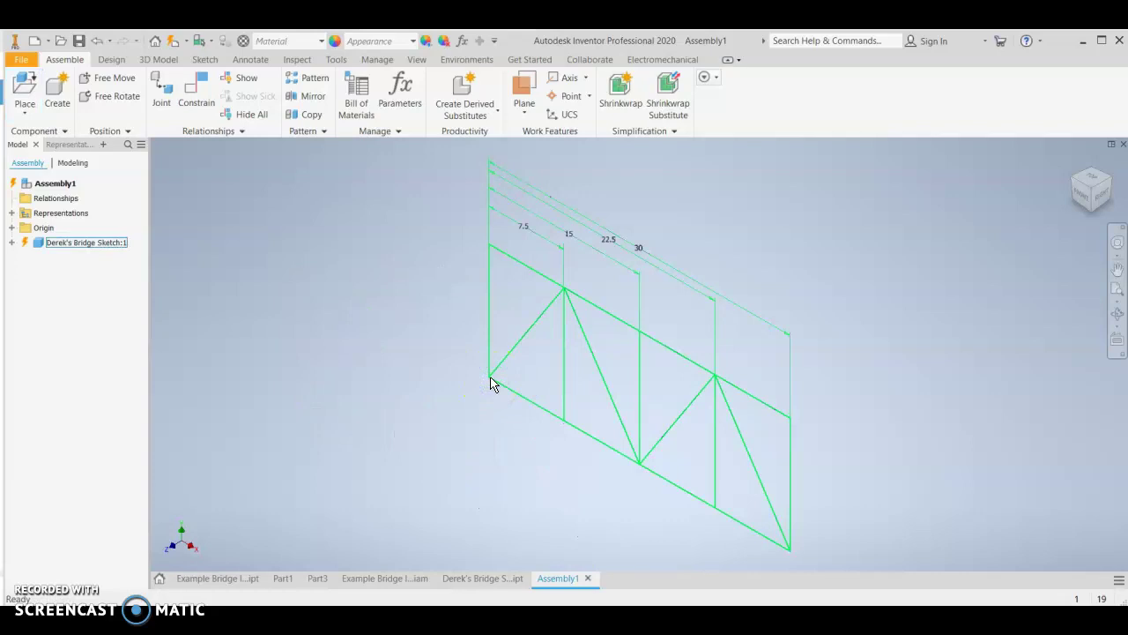
{"action": "left_click", "coordinate": [479, 382]}
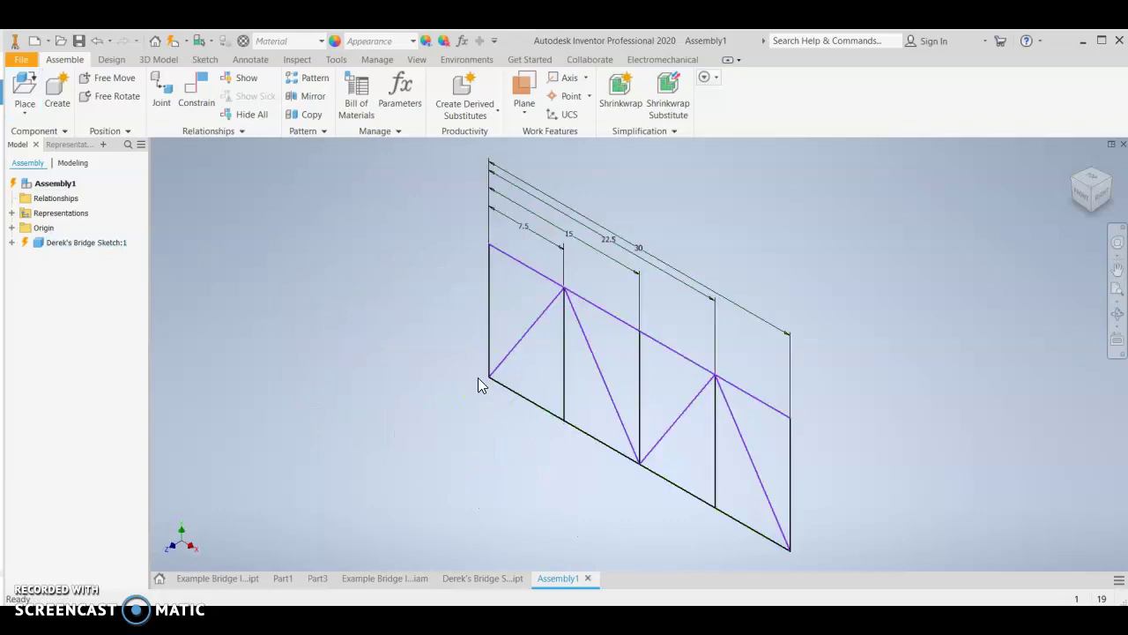
- Save the assembly in the Bridge Project folder, named with the owner's first name in possessive form followed by "Bridge Stress Analysis"
{"action": "left_click", "coordinate": [22, 62]}
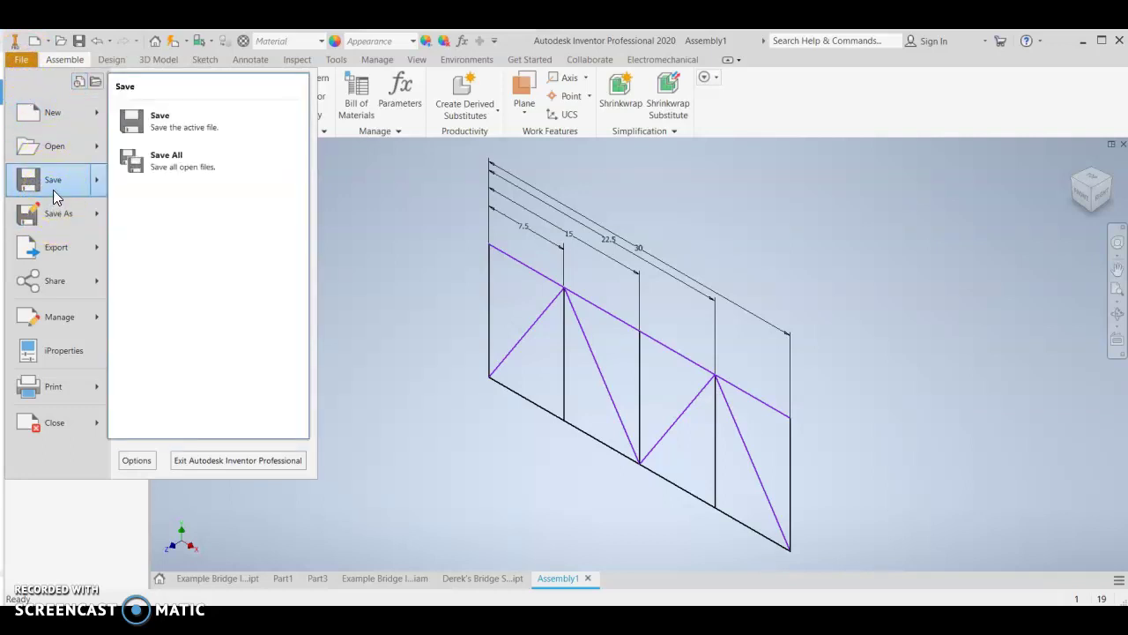
{"action": "left_click", "coordinate": [53, 189]}
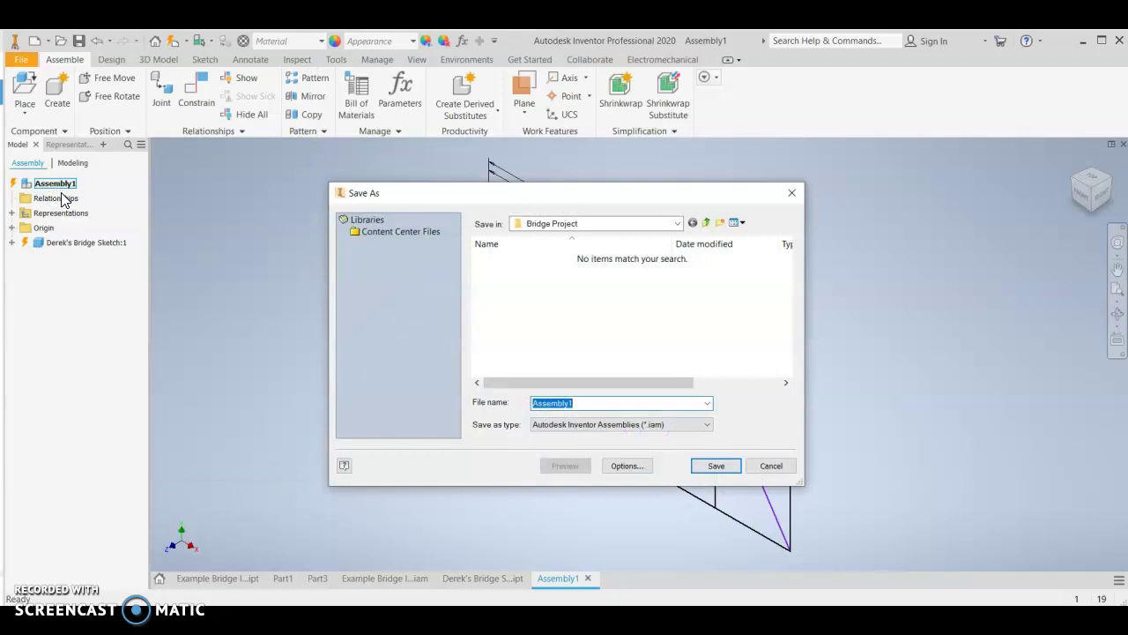
{"action": "type", "text": "D"}
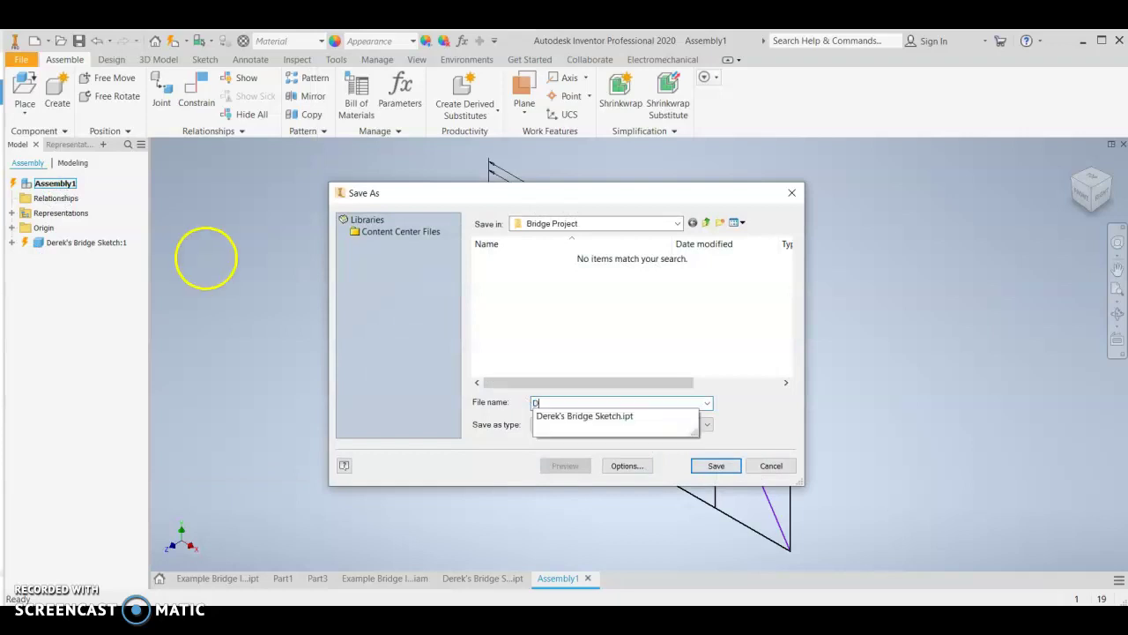
{"action": "type", "text": "erek's"}
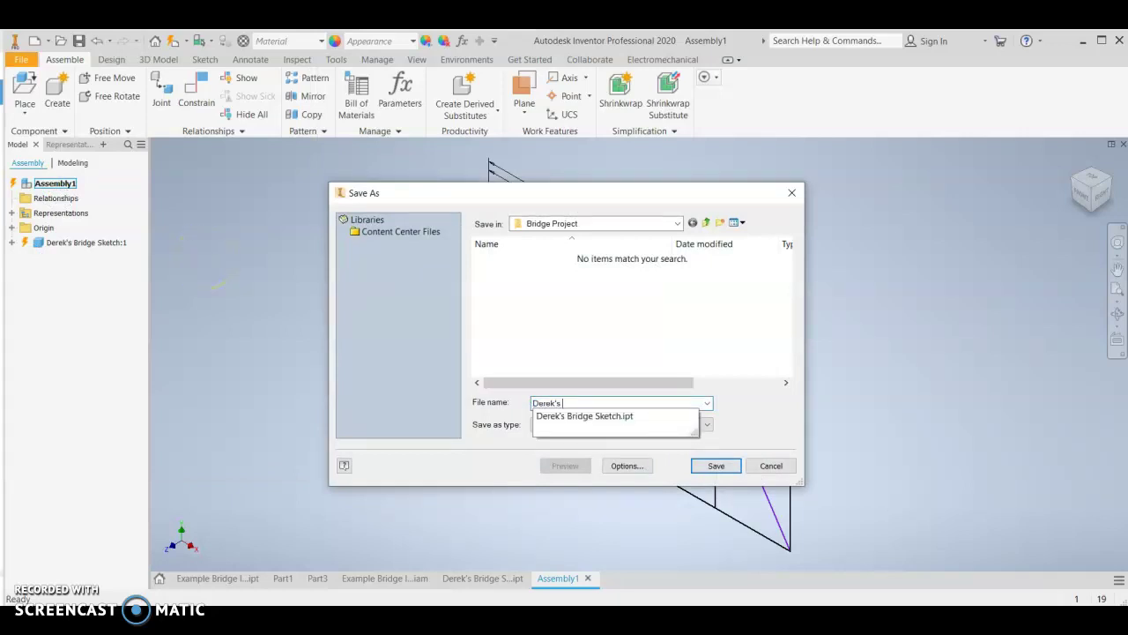
{"action": "type", "text": " Bridge Stress "}
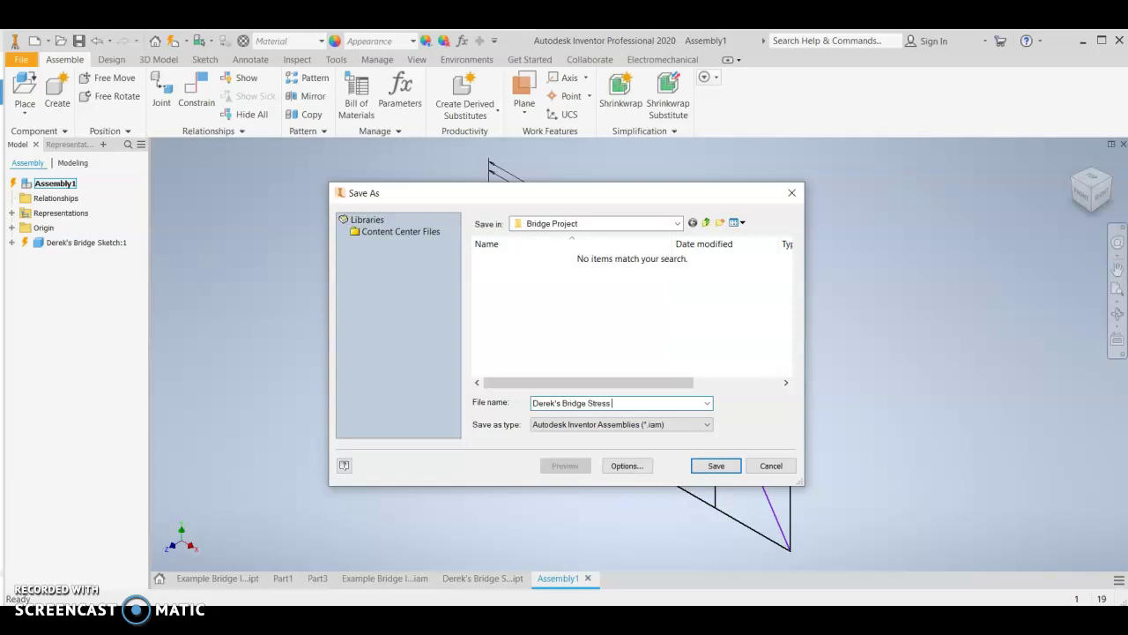
{"action": "type", "text": "Analysis"}
{"action": "left_click", "coordinate": [719, 471]}
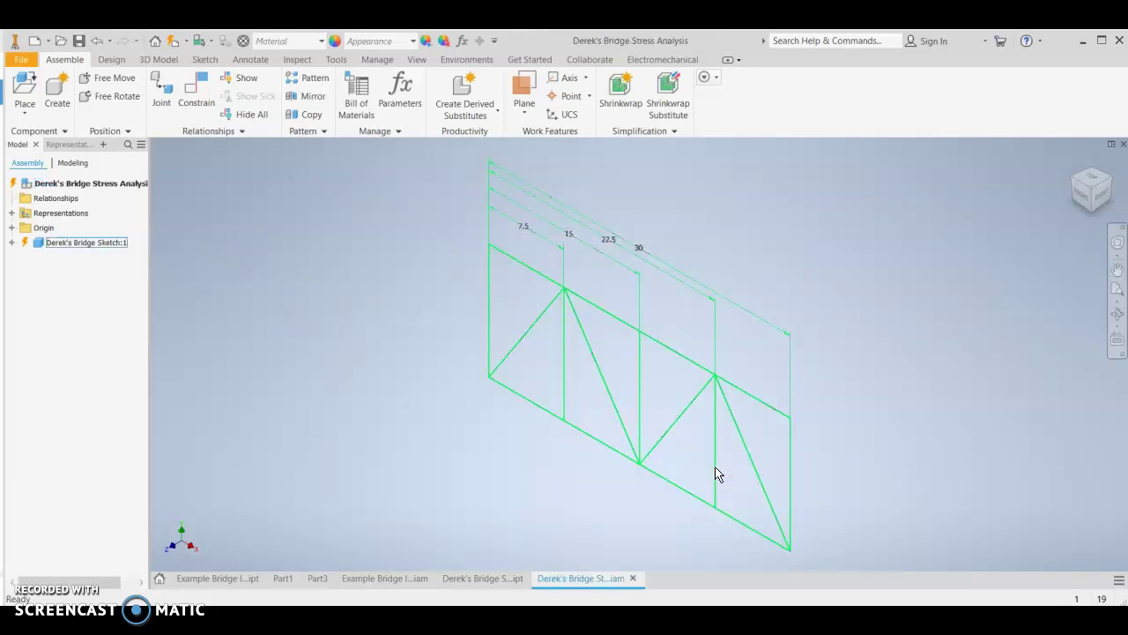
{"action": "left_click", "coordinate": [709, 468]}
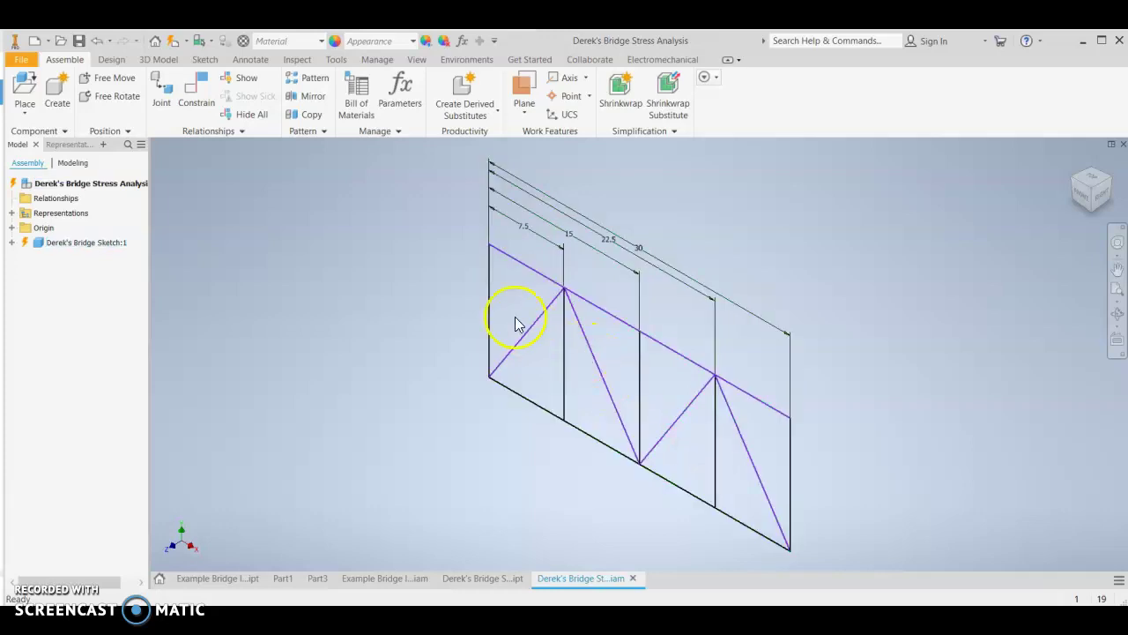
- Start inserting frame members with the JIS G 3191B square steel family and size 6
{"action": "left_click", "coordinate": [112, 63]}
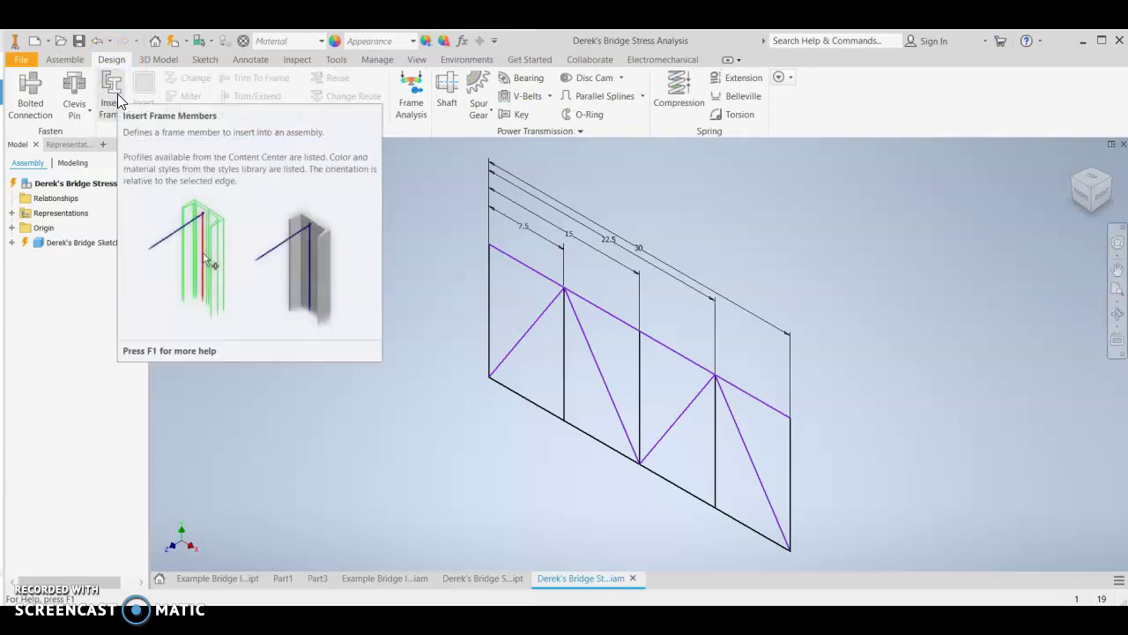
{"action": "left_click", "coordinate": [117, 95]}
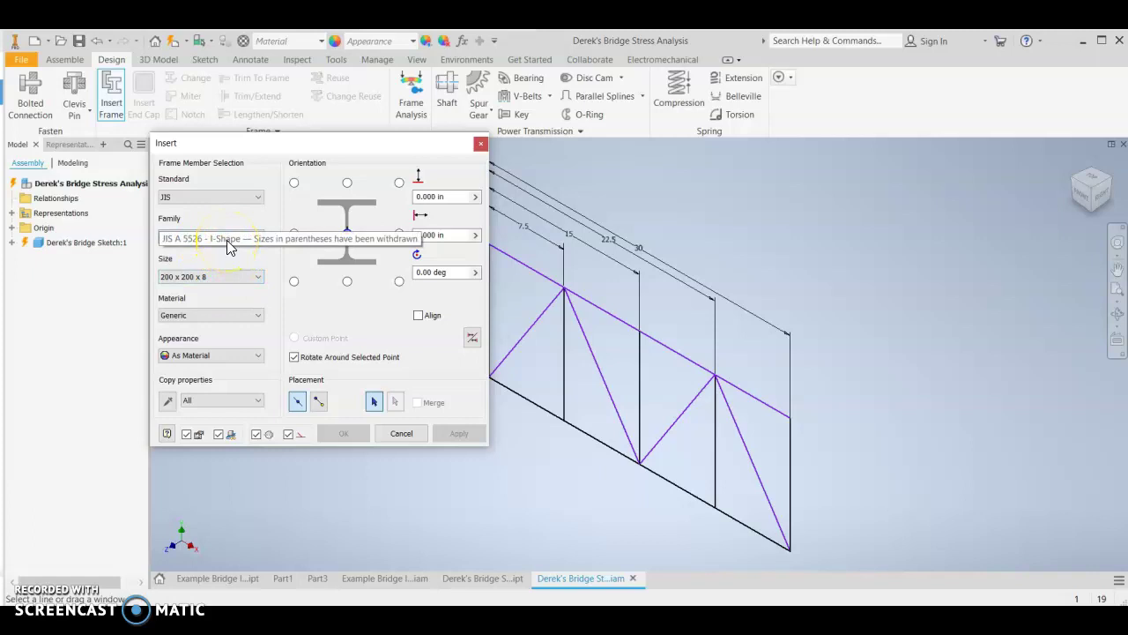
{"action": "left_click", "coordinate": [227, 247]}
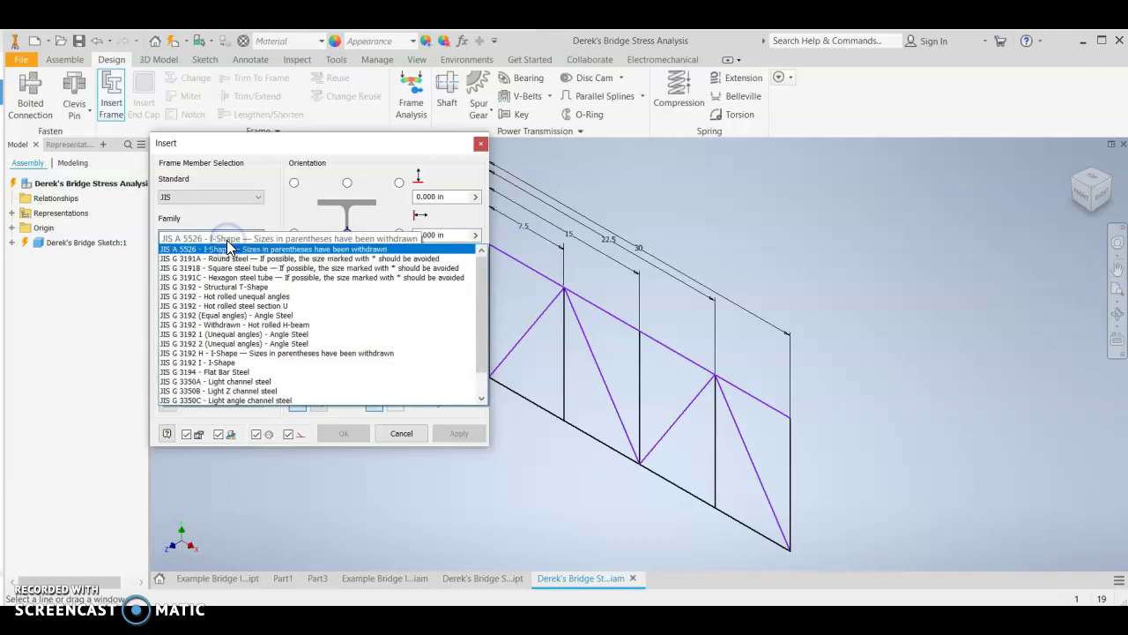
{"action": "left_click", "coordinate": [233, 268]}
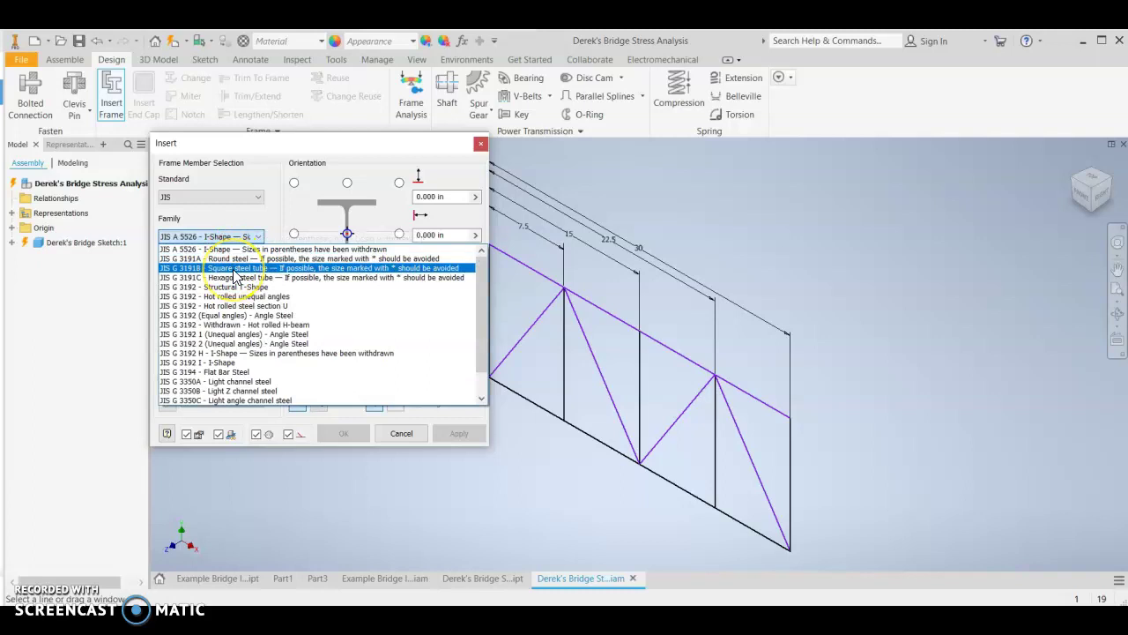
{"action": "left_click", "coordinate": [233, 269]}
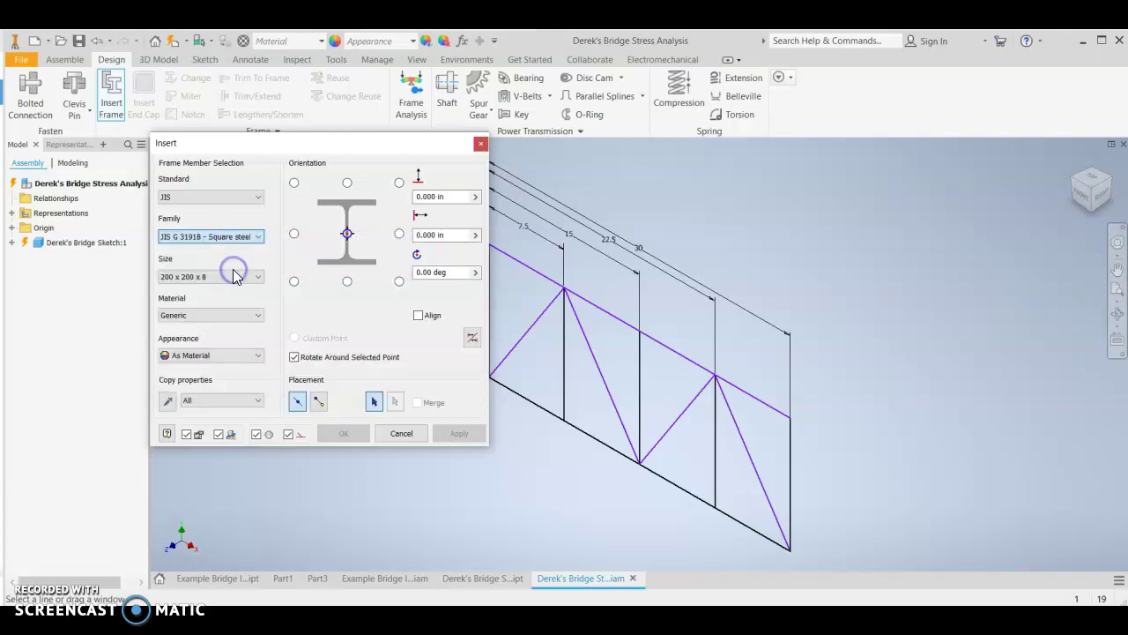
{"action": "left_click", "coordinate": [229, 279]}
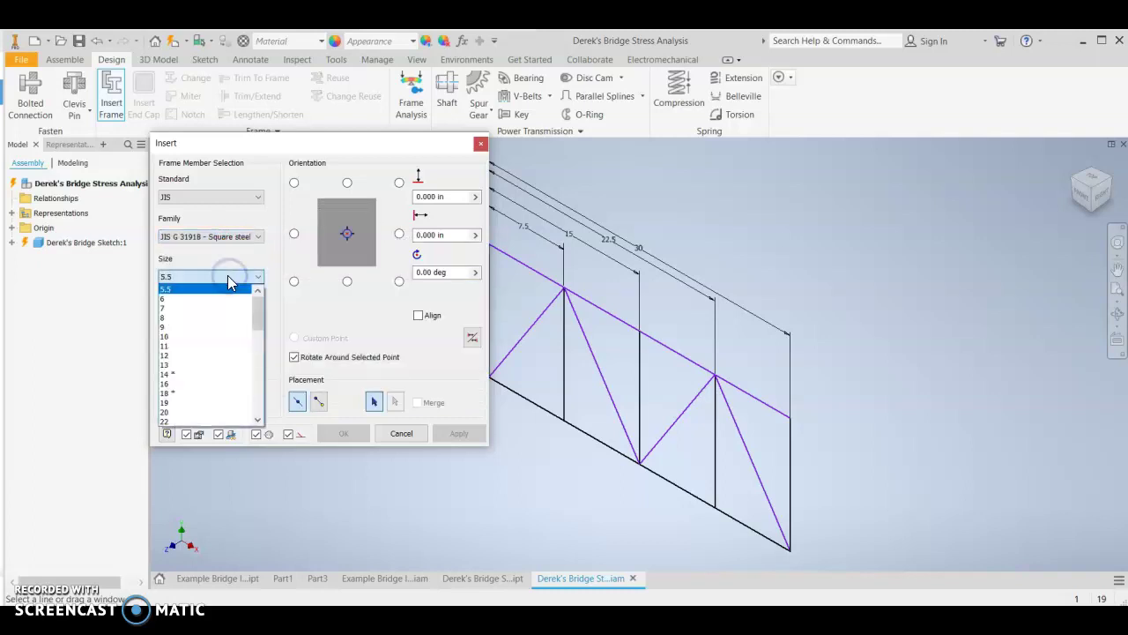
{"action": "left_click", "coordinate": [203, 300]}
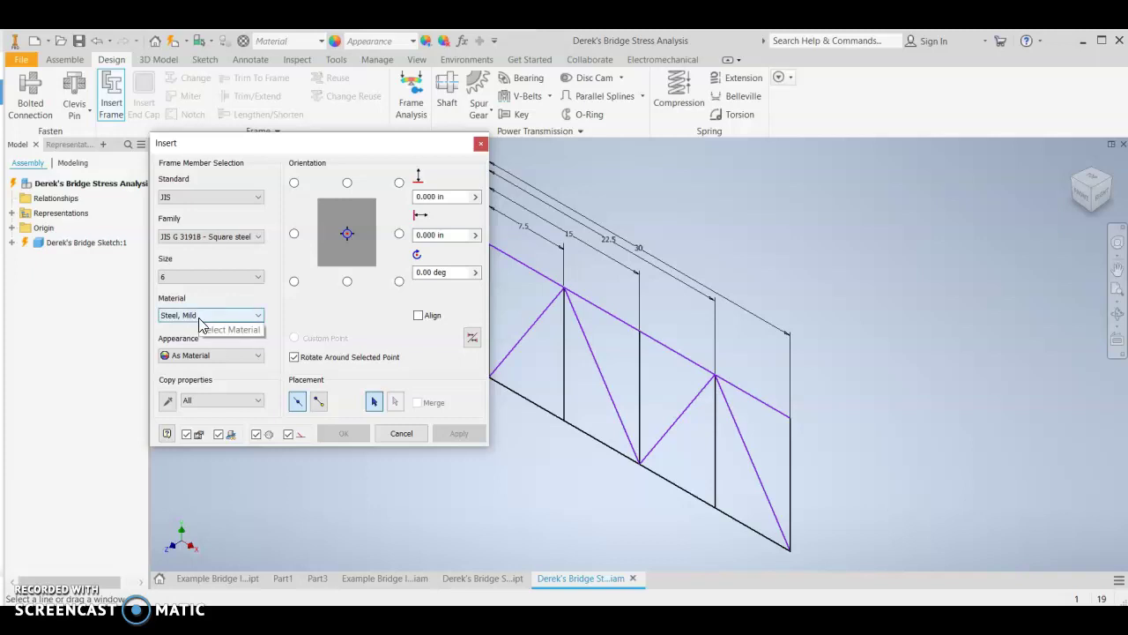
{"action": "left_click", "coordinate": [234, 357]}
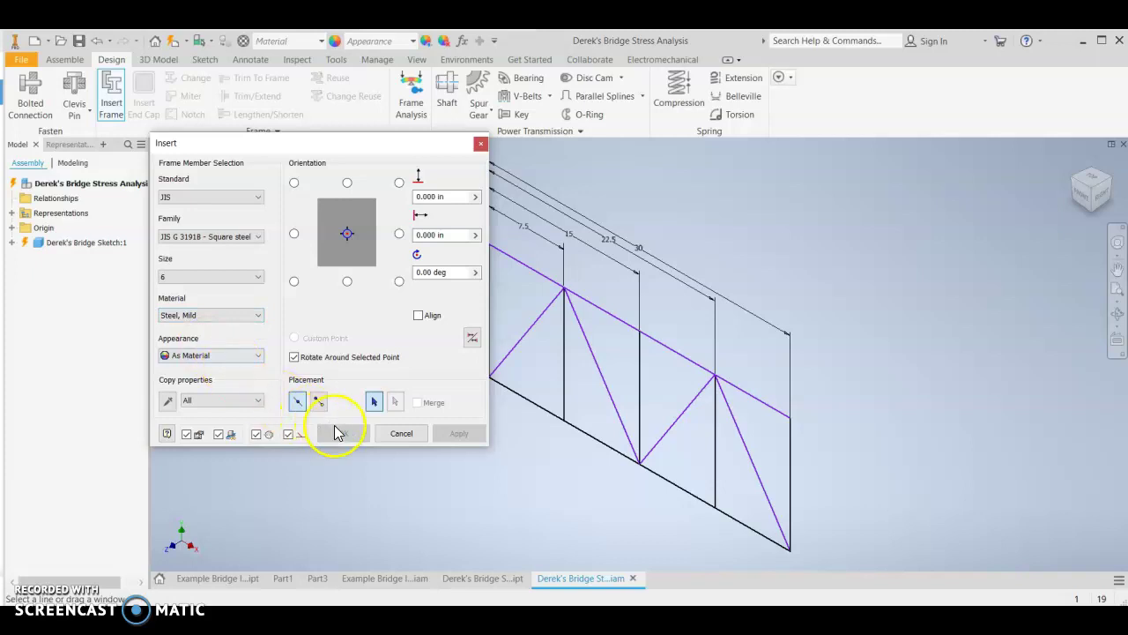
- Place frame members on all lines of the truss sketch and create the frame, accepting the proposed frame, skeleton and member file names
{"action": "scroll", "coordinate": [498, 471], "scroll_direction": "down", "scroll_amount": 3}
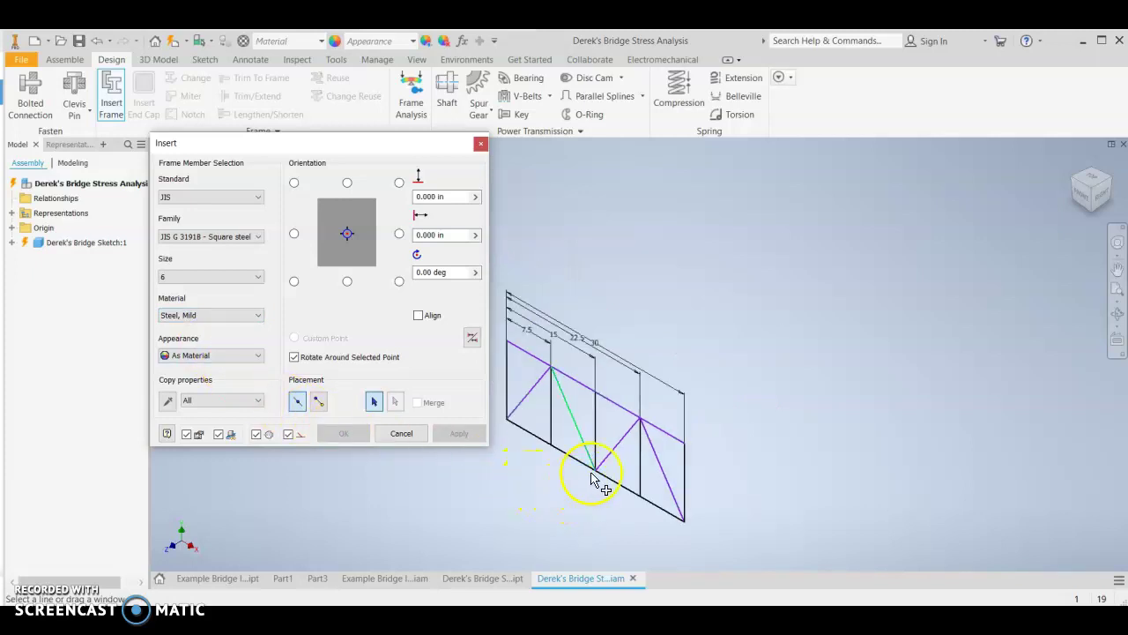
{"action": "scroll", "coordinate": [700, 418], "scroll_direction": "up", "scroll_amount": 2}
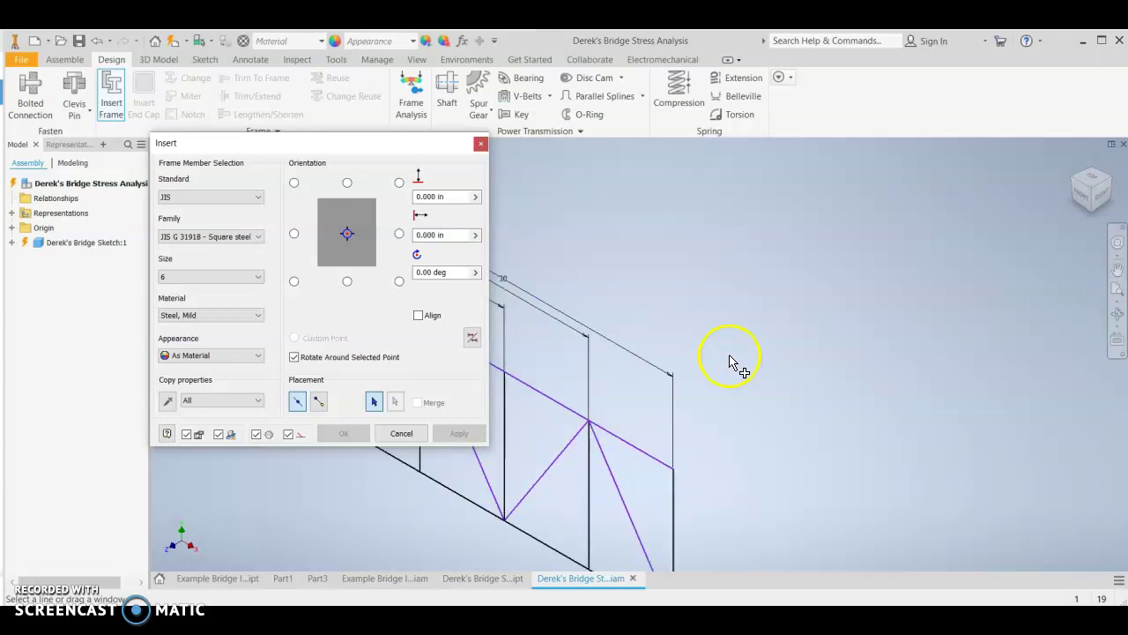
{"action": "scroll", "coordinate": [886, 302], "scroll_direction": "down", "scroll_amount": 3}
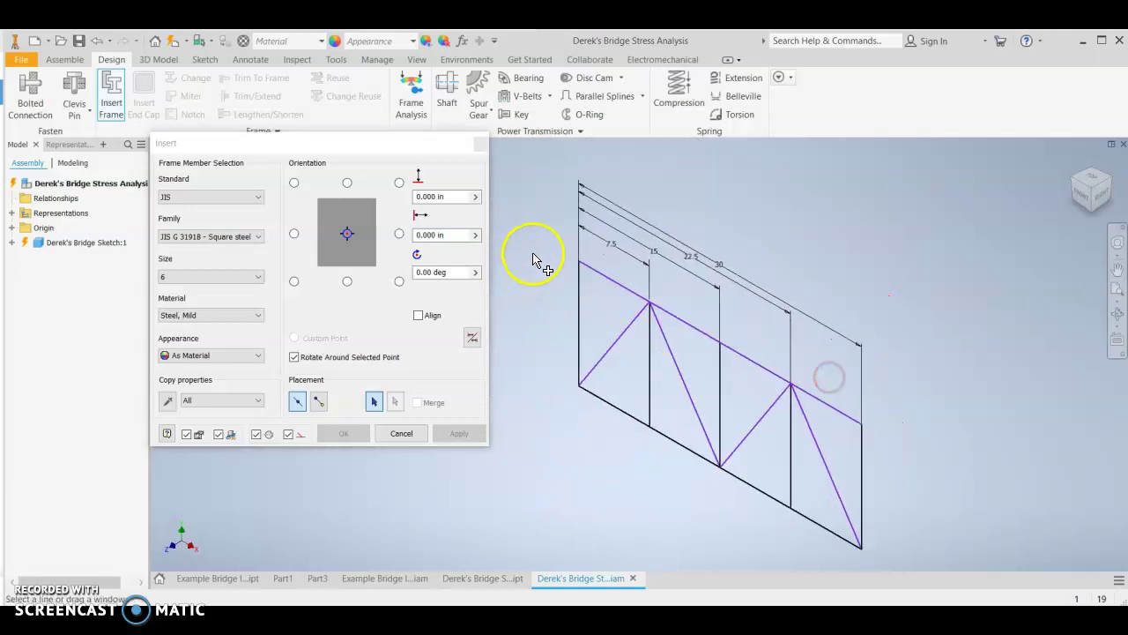
{"action": "left_click_drag", "start_coordinate": [584, 347], "coordinate": [952, 599]}
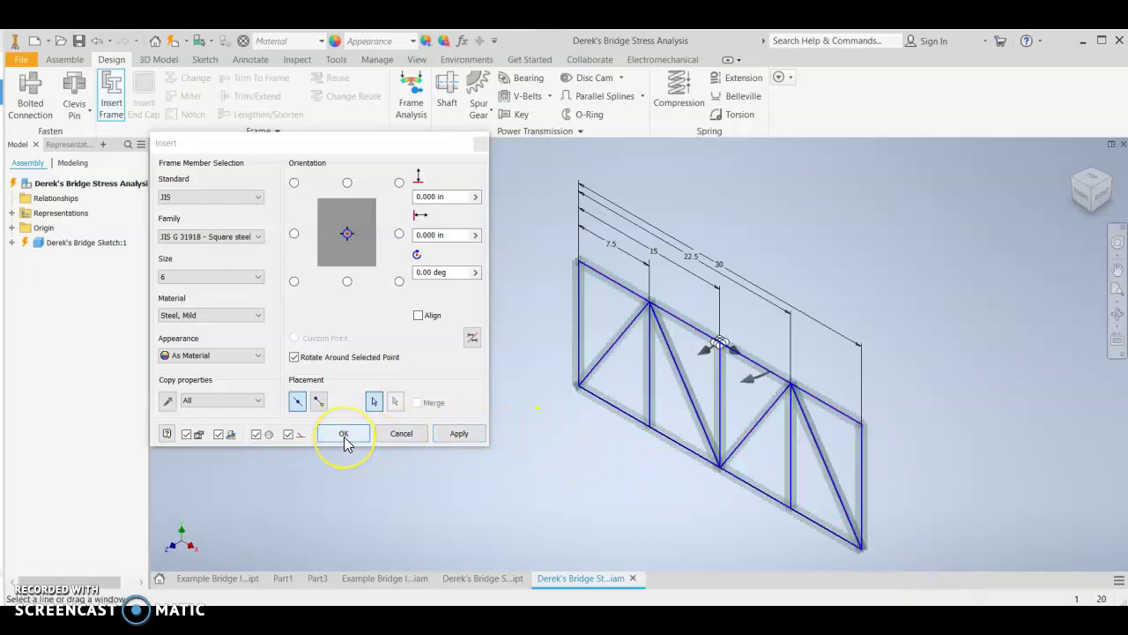
{"action": "left_click", "coordinate": [343, 434]}
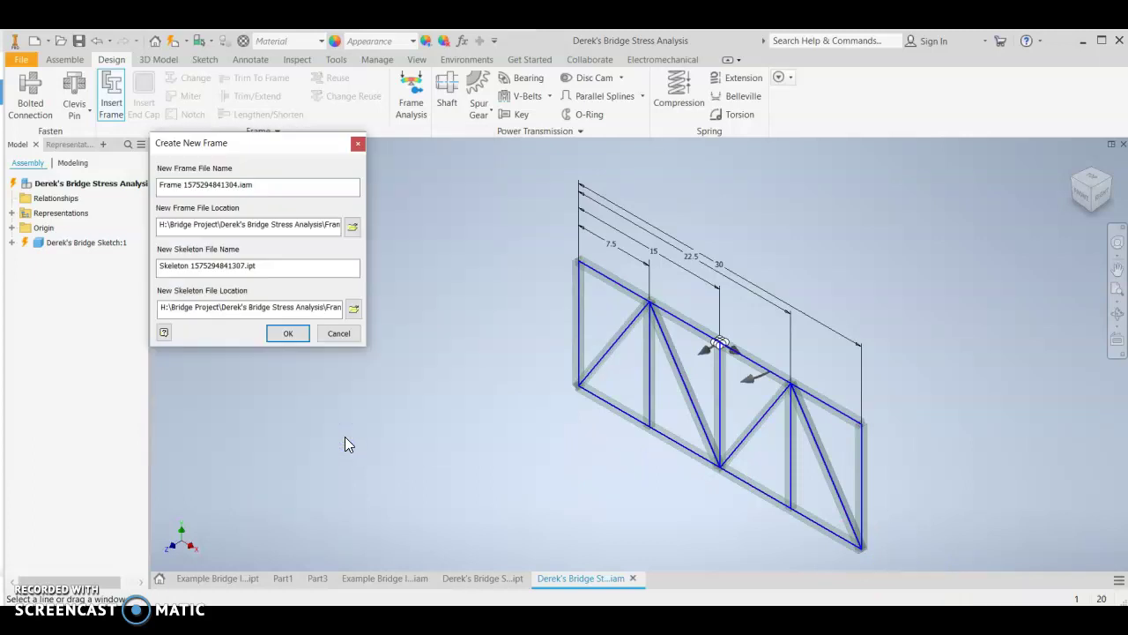
{"action": "left_click", "coordinate": [292, 333]}
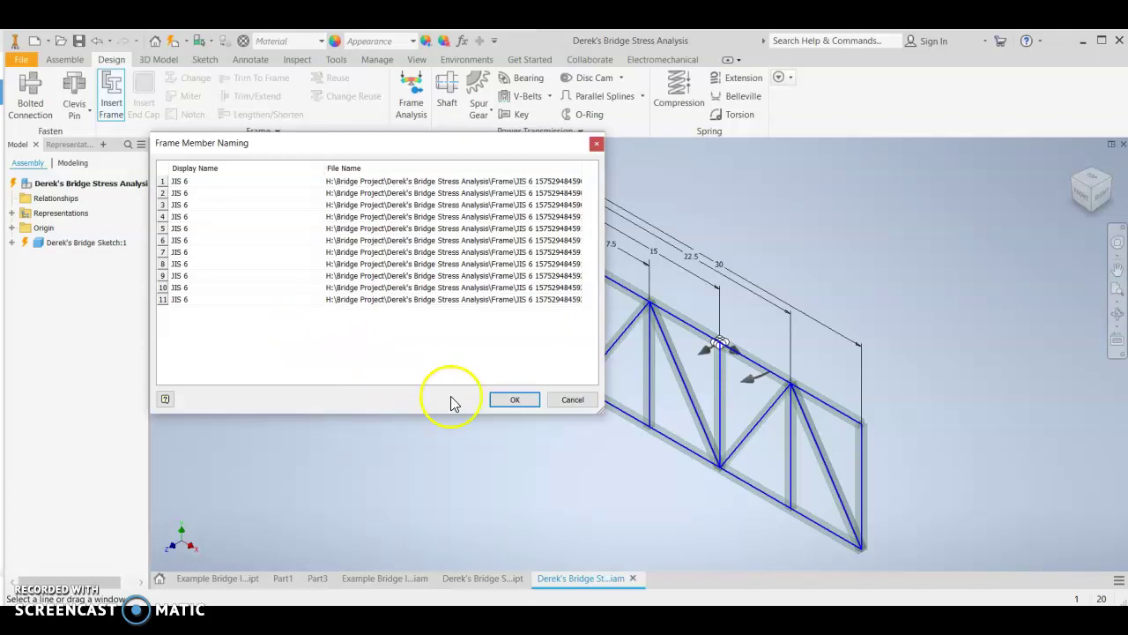
{"action": "left_click", "coordinate": [516, 400]}
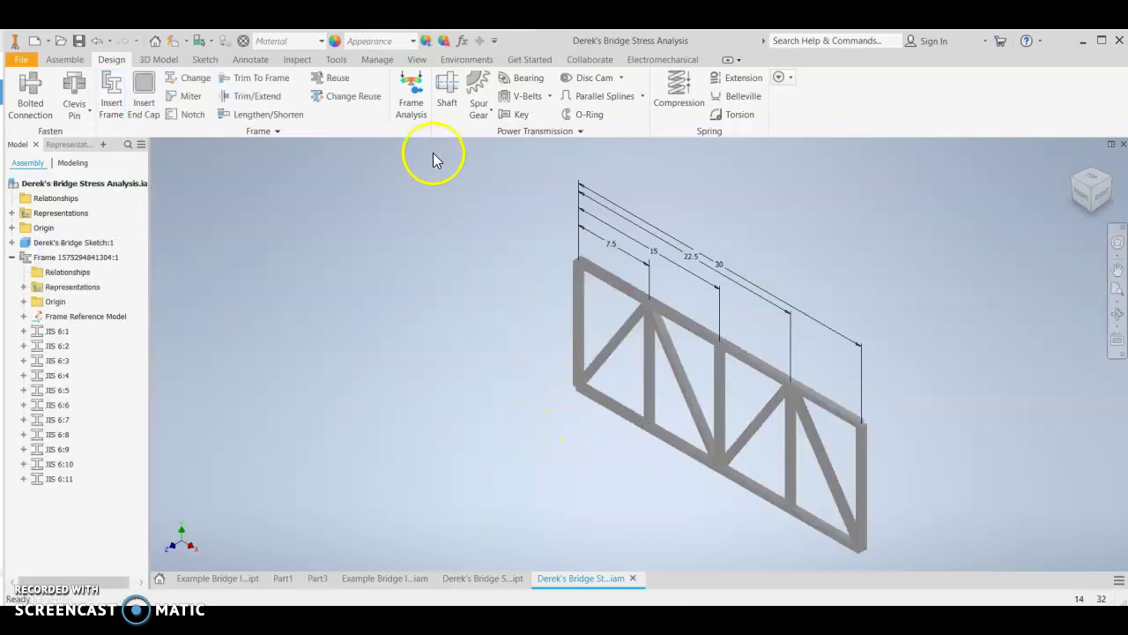
- Open the frame in Frame Analysis and create a new Static Analysis simulation
{"action": "left_click", "coordinate": [422, 109]}
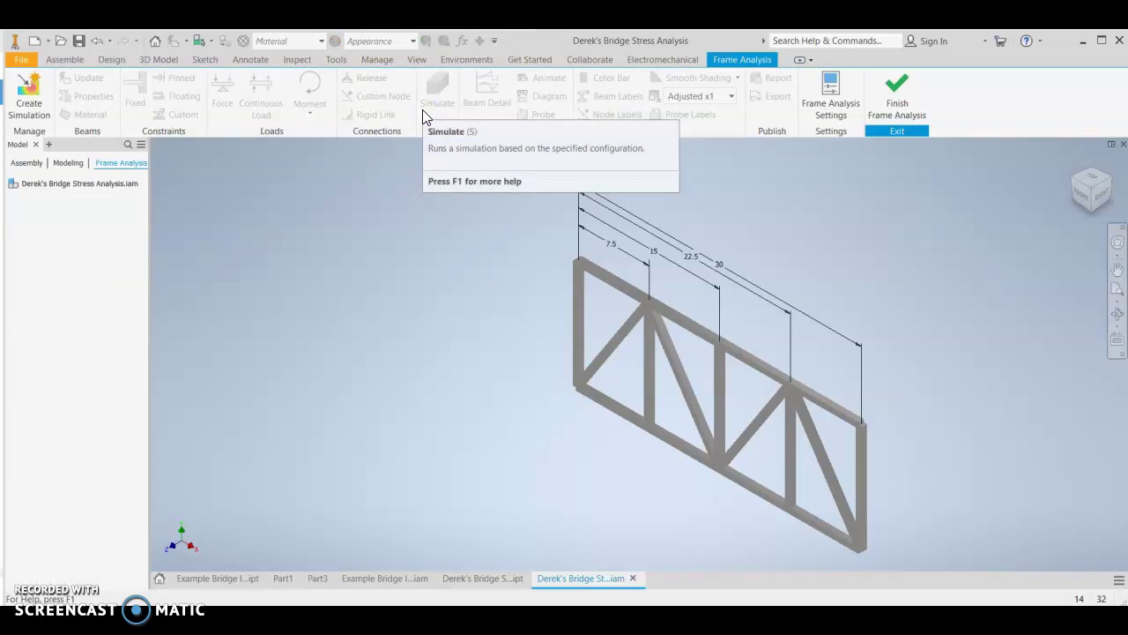
{"action": "left_click", "coordinate": [57, 115]}
{"action": "left_click", "coordinate": [49, 113]}
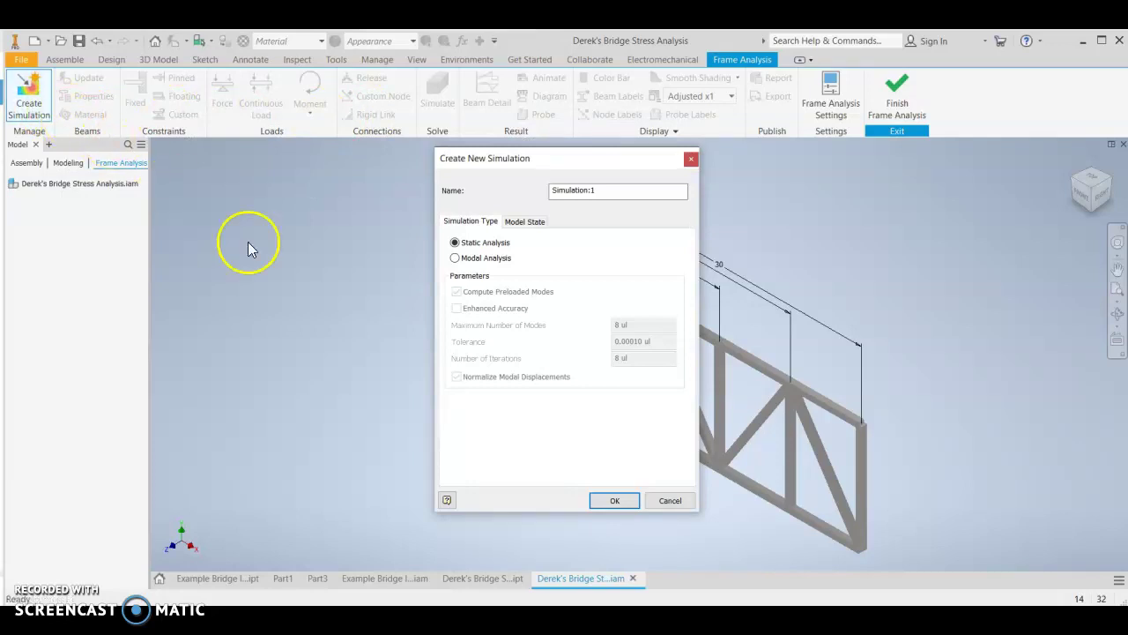
{"action": "left_click", "coordinate": [600, 499]}
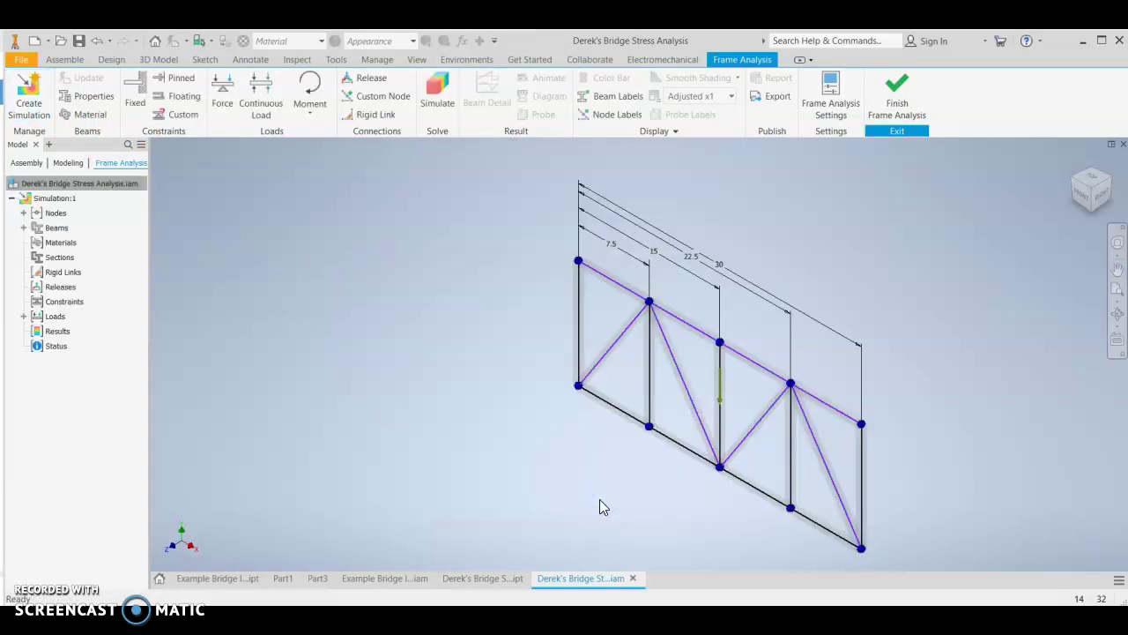
- Switch to the front view and apply pinned constraints to both end nodes of the truss's bottom chord
{"action": "left_click", "coordinate": [1083, 202]}
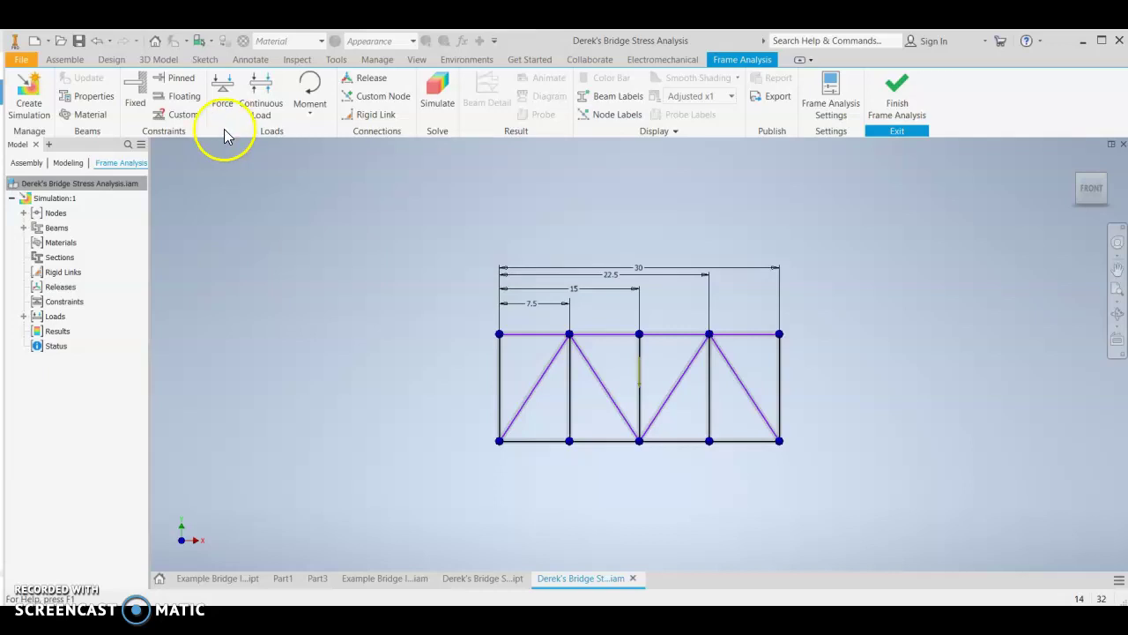
{"action": "left_click", "coordinate": [189, 81]}
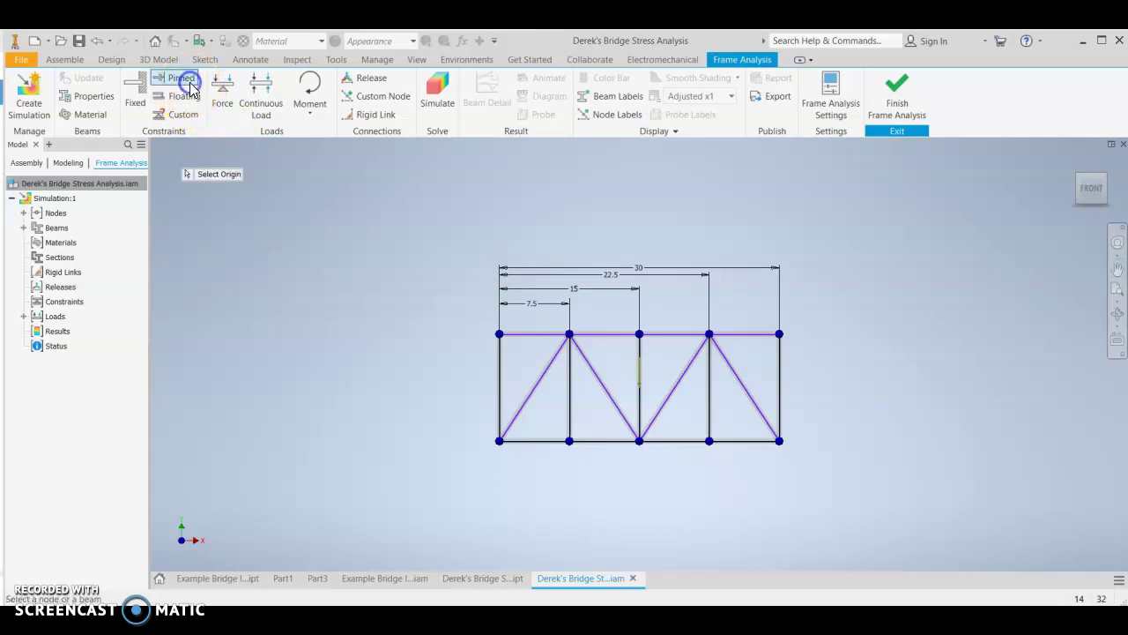
{"action": "left_click", "coordinate": [499, 447]}
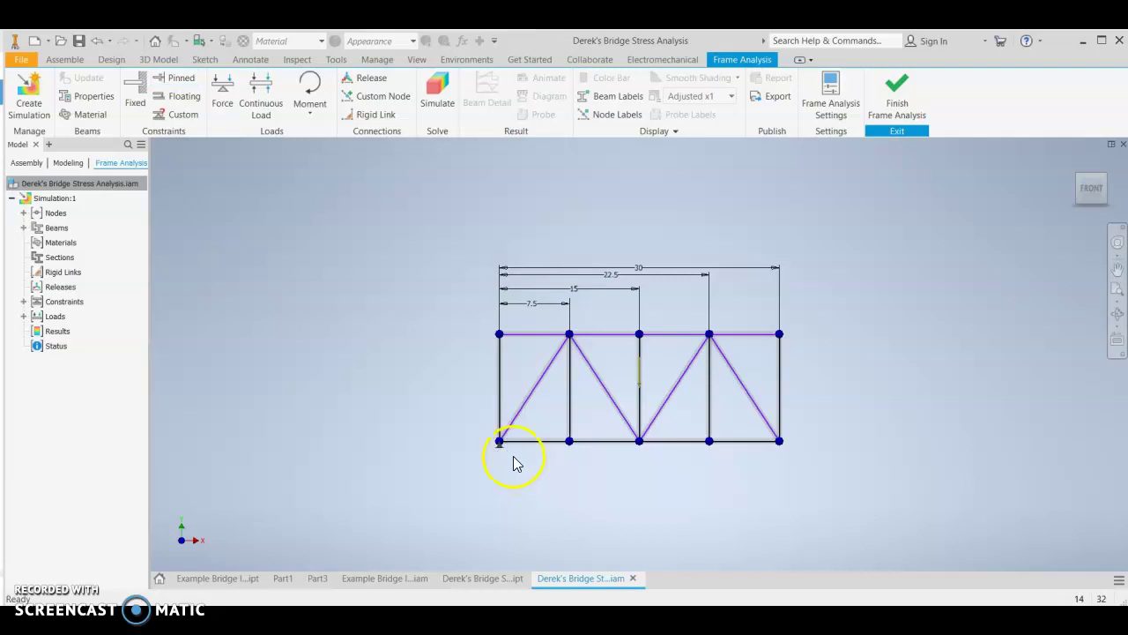
{"action": "scroll", "coordinate": [513, 458], "scroll_direction": "up", "scroll_amount": 5}
{"action": "scroll", "coordinate": [511, 458], "scroll_direction": "down", "scroll_amount": 5}
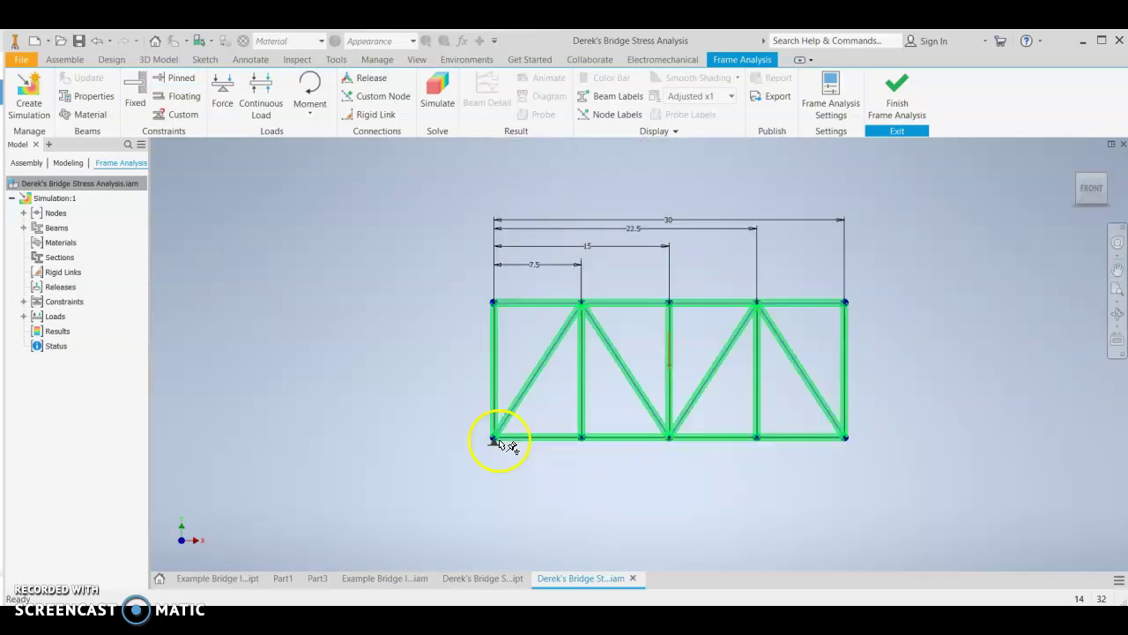
{"action": "left_click", "coordinate": [177, 77]}
{"action": "scroll", "coordinate": [864, 445], "scroll_direction": "up", "scroll_amount": 4}
{"action": "scroll", "coordinate": [862, 445], "scroll_direction": "up", "scroll_amount": 3}
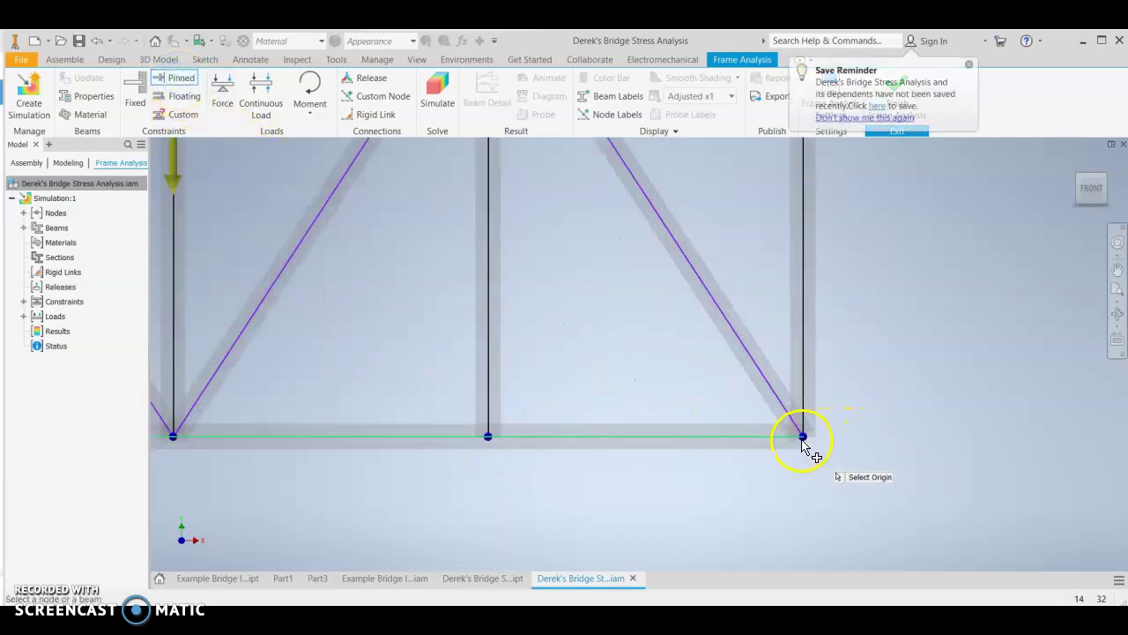
{"action": "left_click", "coordinate": [804, 438]}
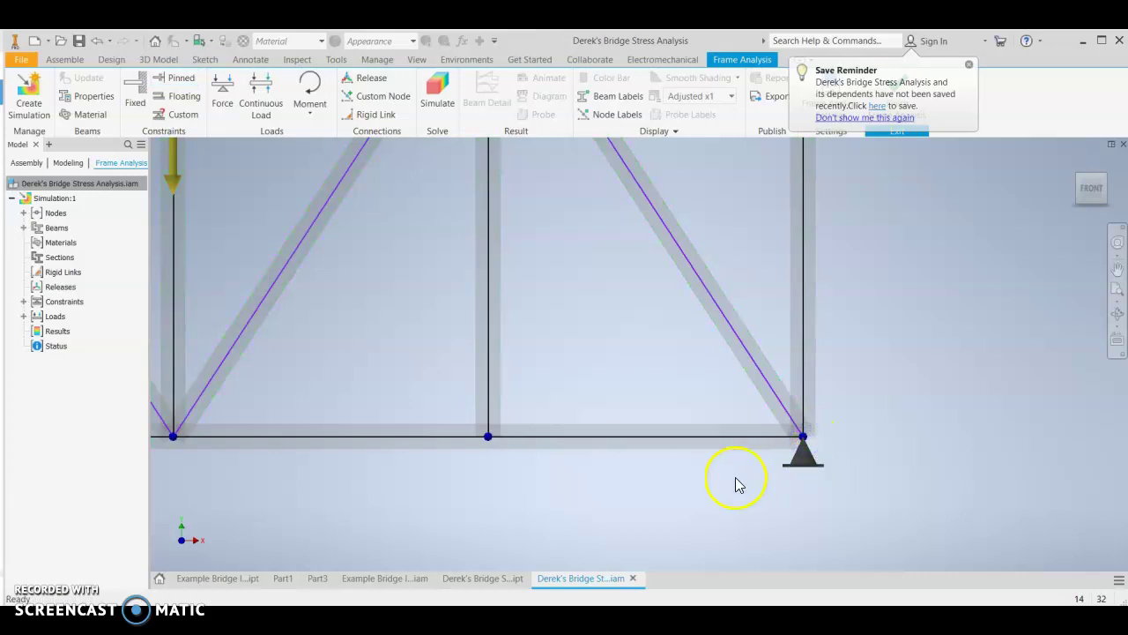
- Apply a downward force of 50 lbforce at the middle node of the bottom chord, accepting an offset of about 0.021 in
{"action": "scroll", "coordinate": [700, 473], "scroll_direction": "down", "scroll_amount": 5}
{"action": "scroll", "coordinate": [595, 456], "scroll_direction": "up", "scroll_amount": 3}
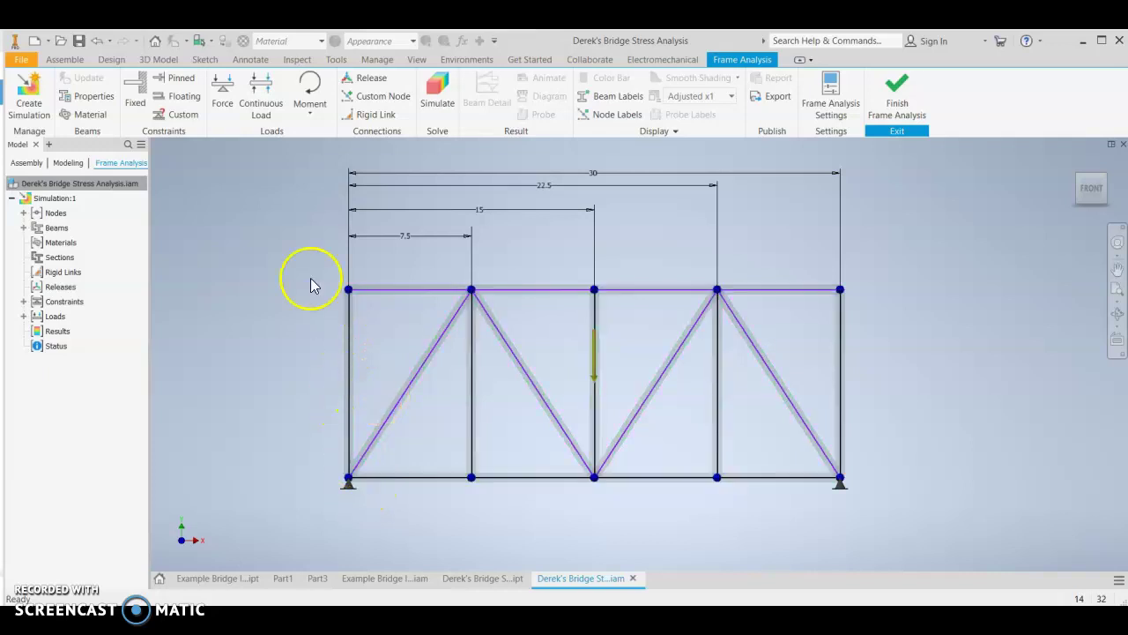
{"action": "left_click", "coordinate": [221, 105]}
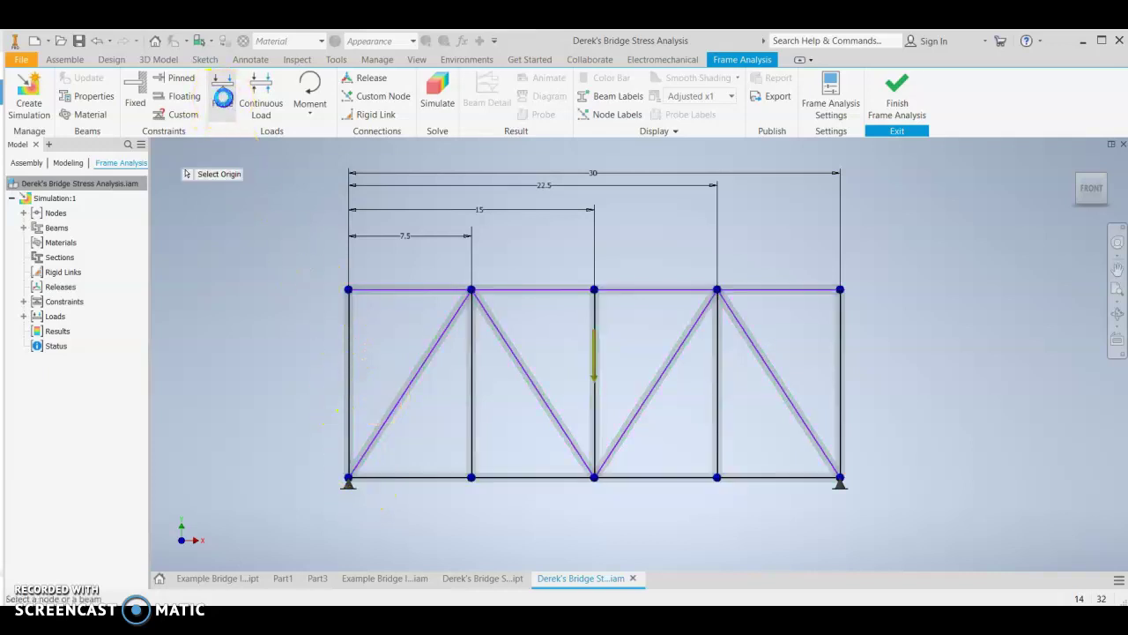
{"action": "left_click", "coordinate": [595, 479]}
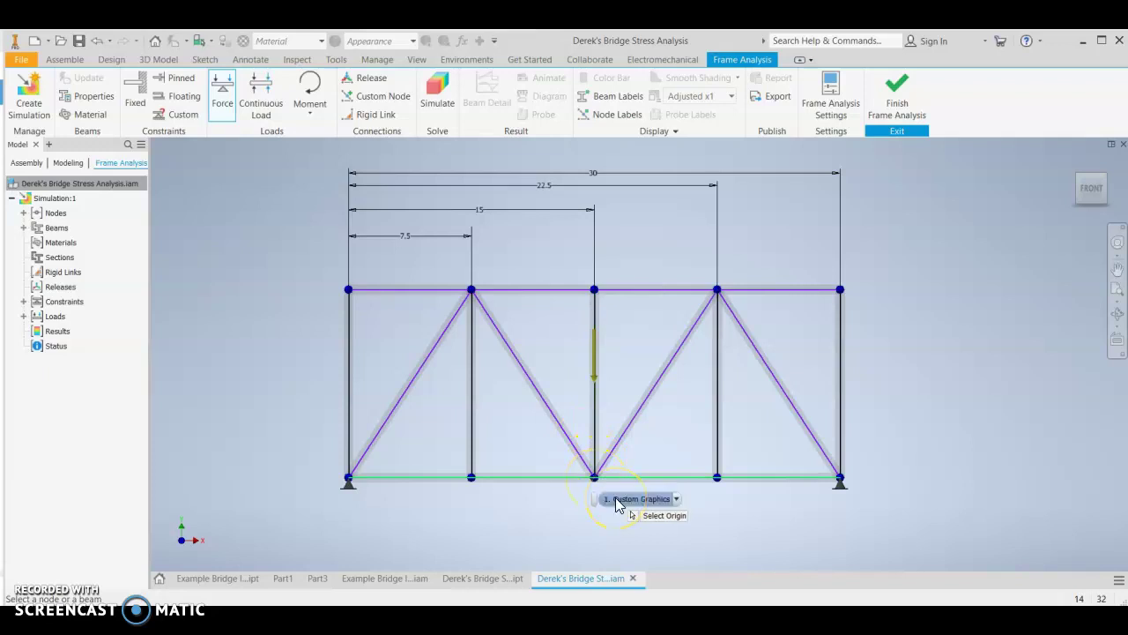
{"action": "left_click", "coordinate": [595, 478]}
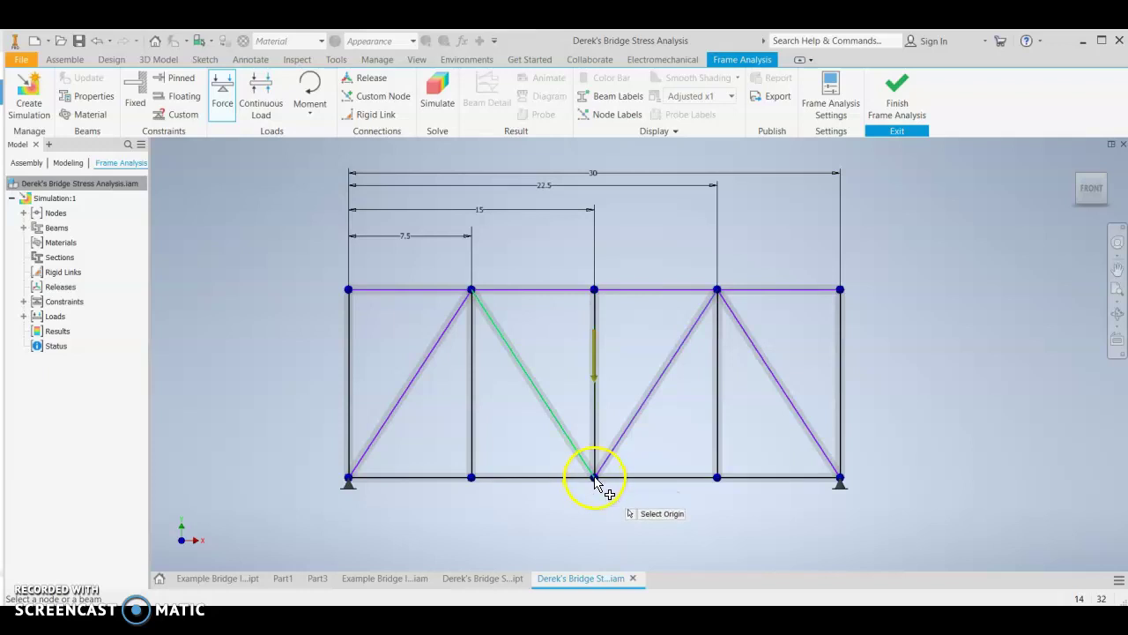
{"action": "left_click", "coordinate": [595, 478]}
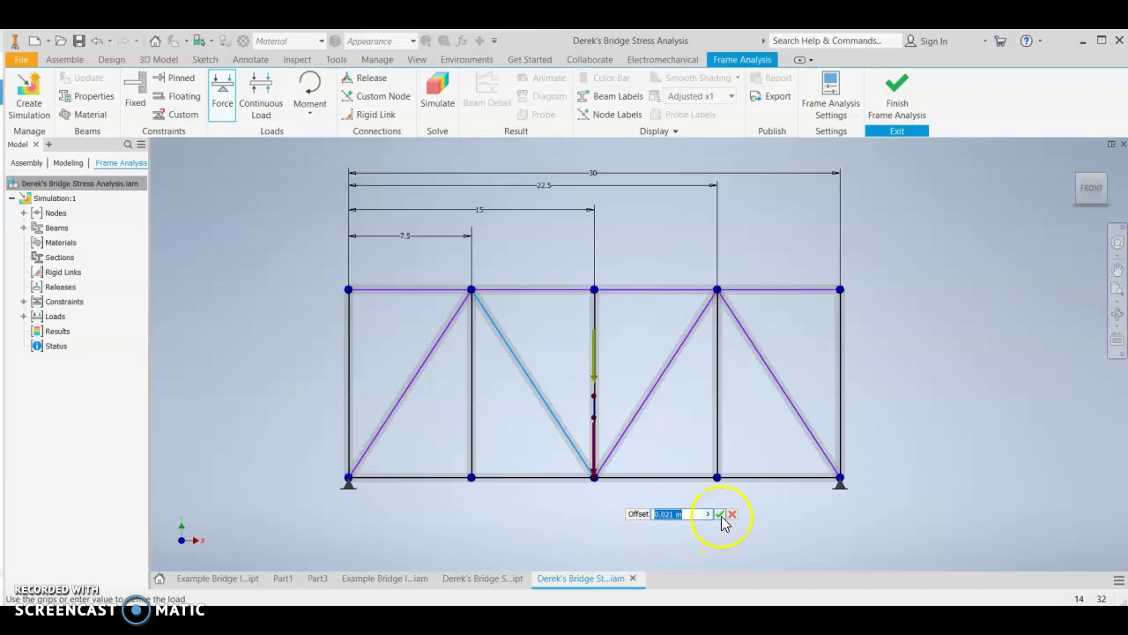
{"action": "left_click", "coordinate": [719, 514]}
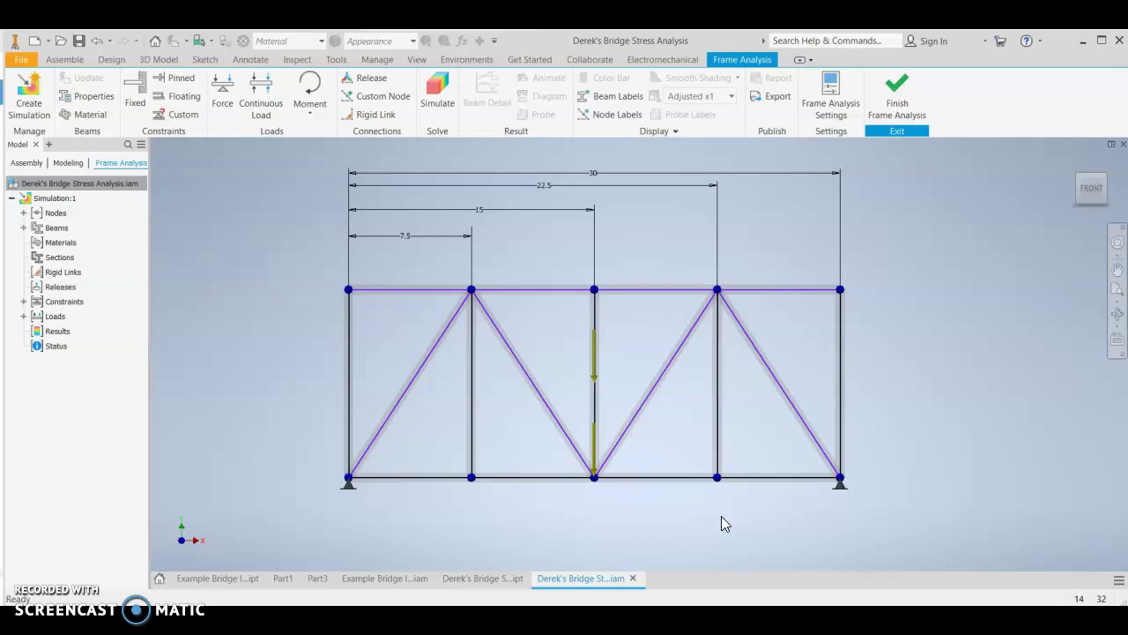
{"action": "right_click", "coordinate": [594, 461]}
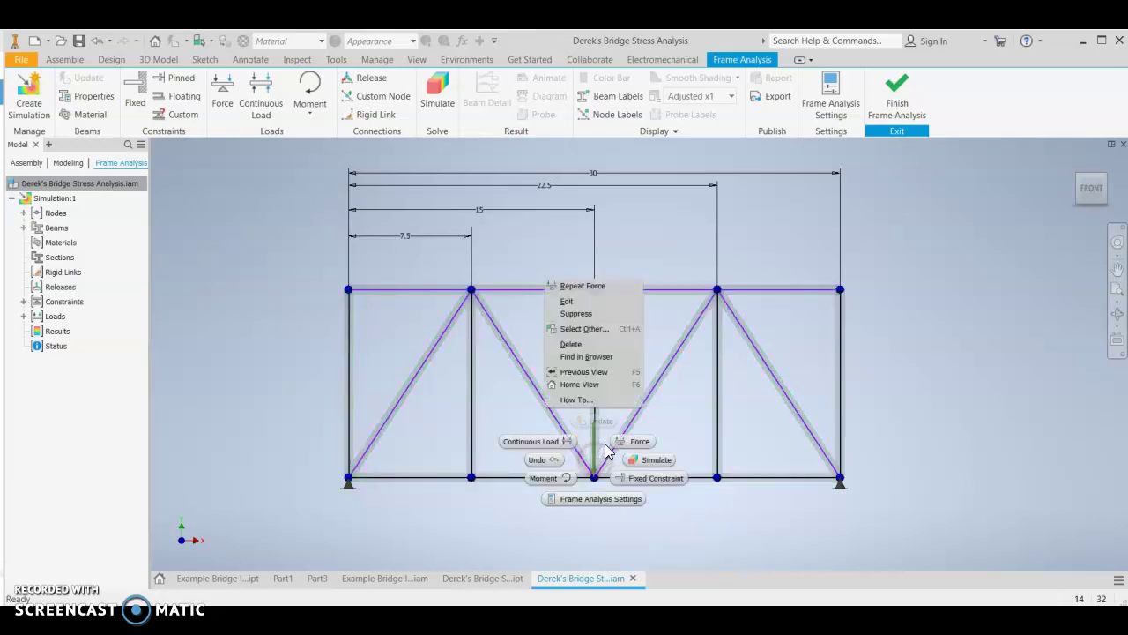
{"action": "left_click", "coordinate": [566, 300]}
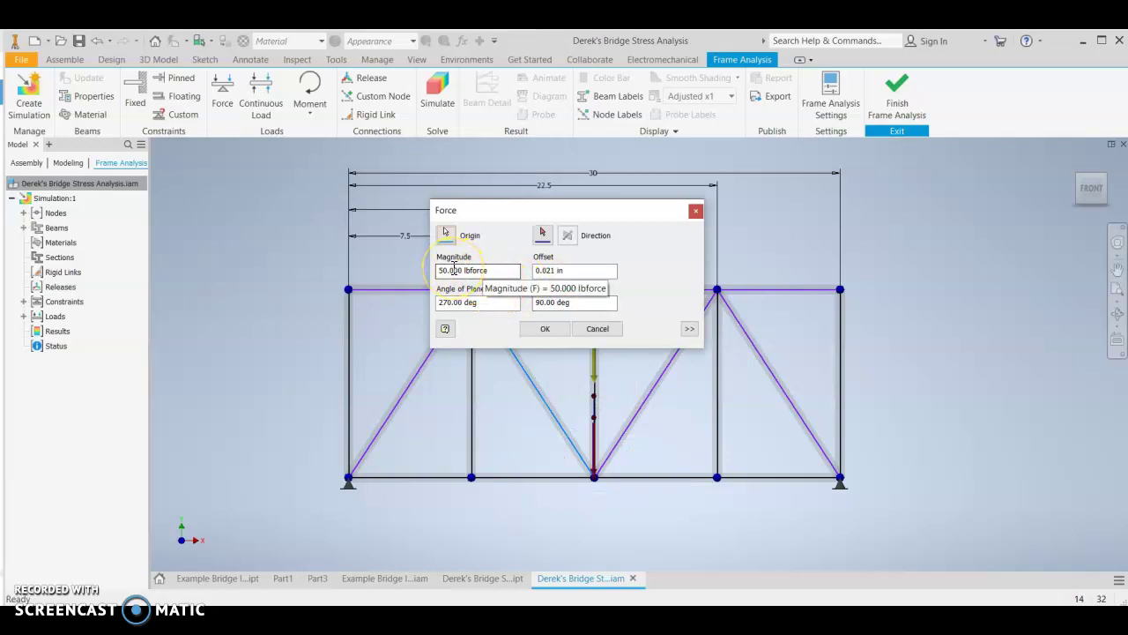
{"action": "left_click", "coordinate": [544, 328]}
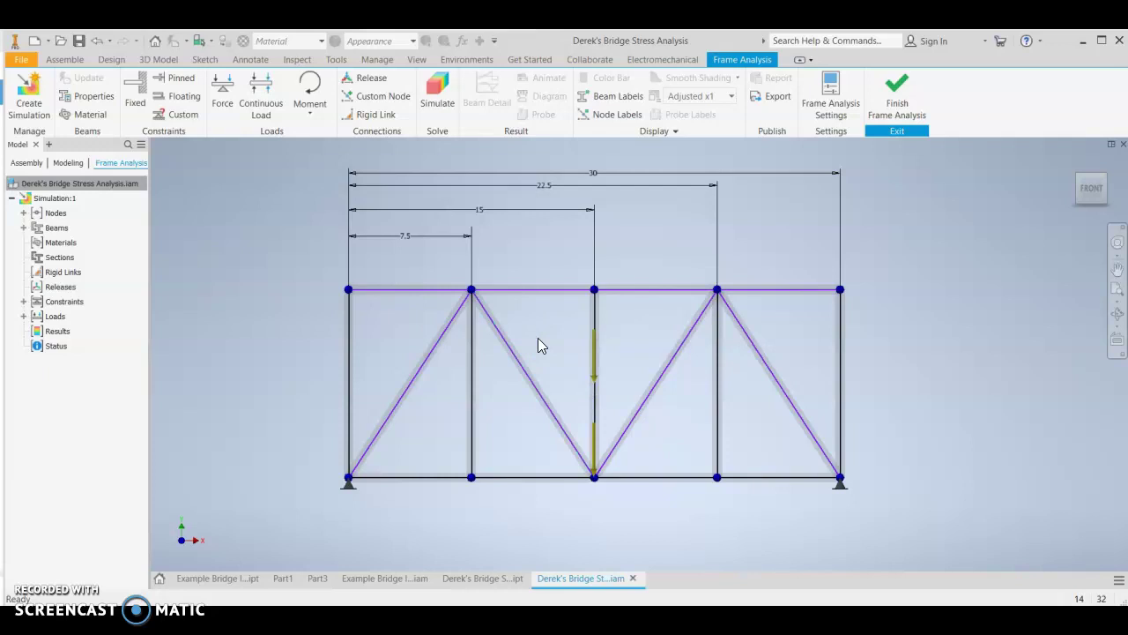
- Run the frame analysis simulation and dismiss the solver message
{"action": "left_click", "coordinate": [437, 84]}
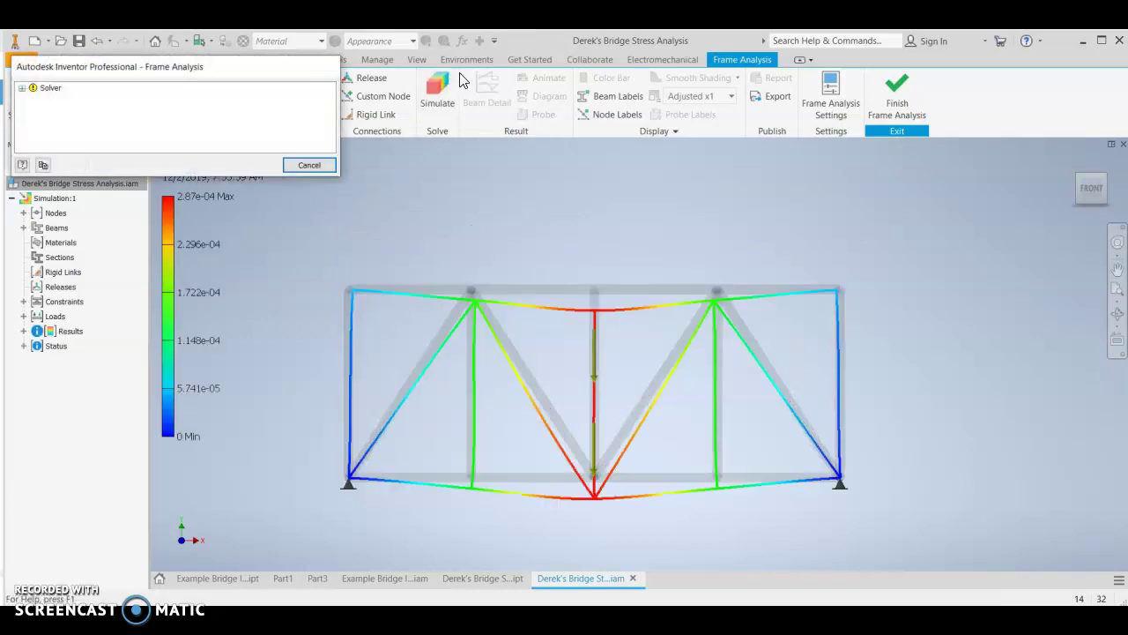
{"action": "left_click", "coordinate": [457, 104]}
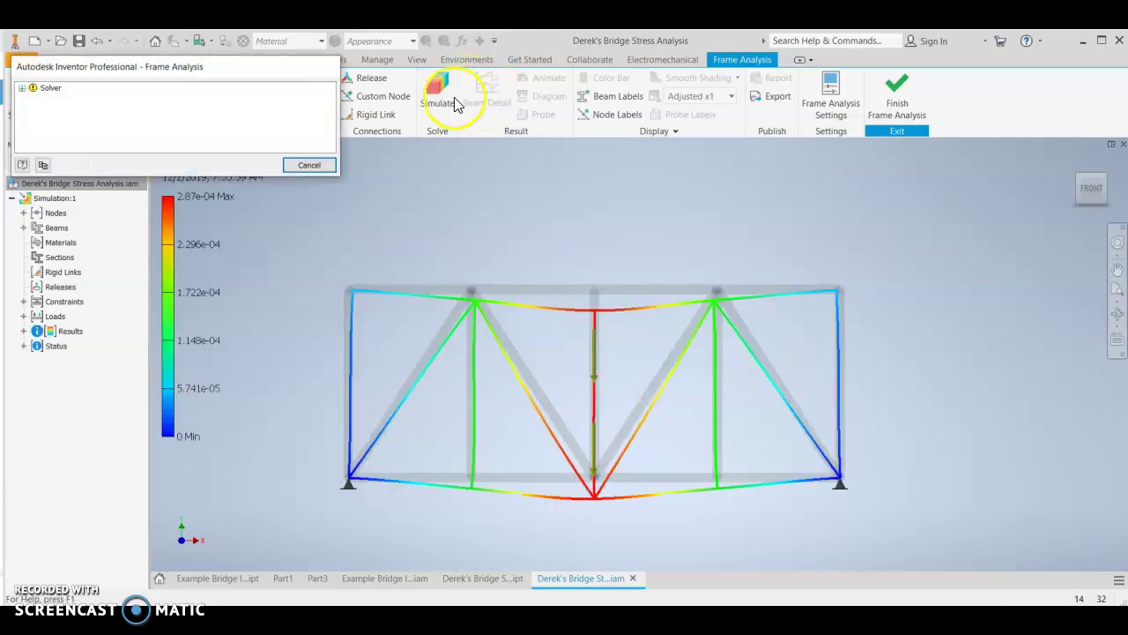
{"action": "left_click", "coordinate": [327, 162]}
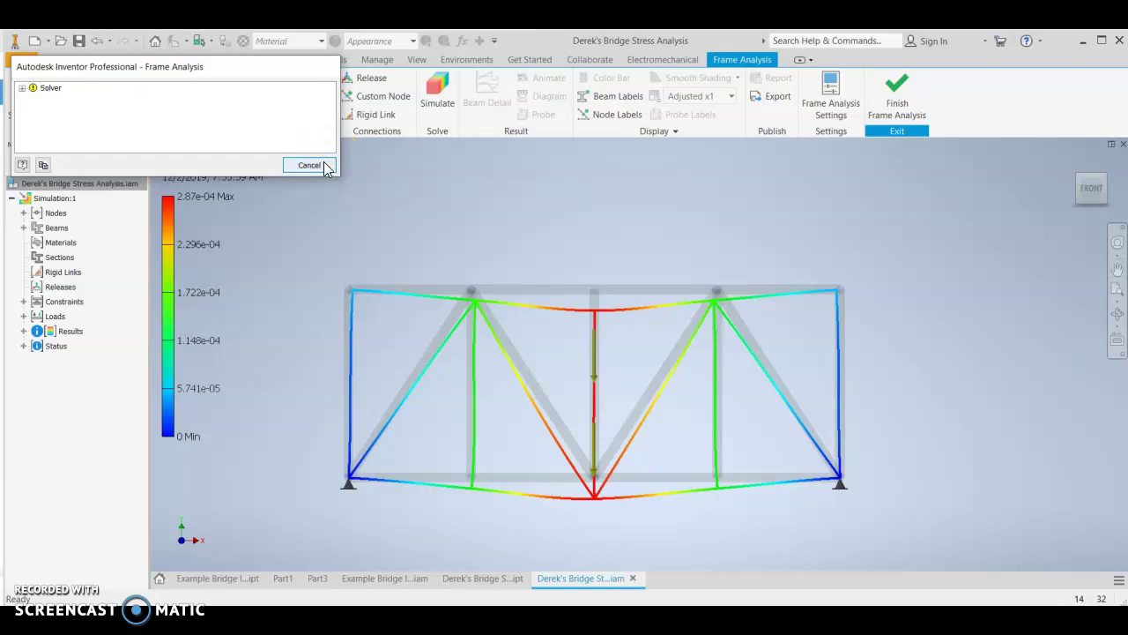
{"action": "left_click", "coordinate": [327, 164]}
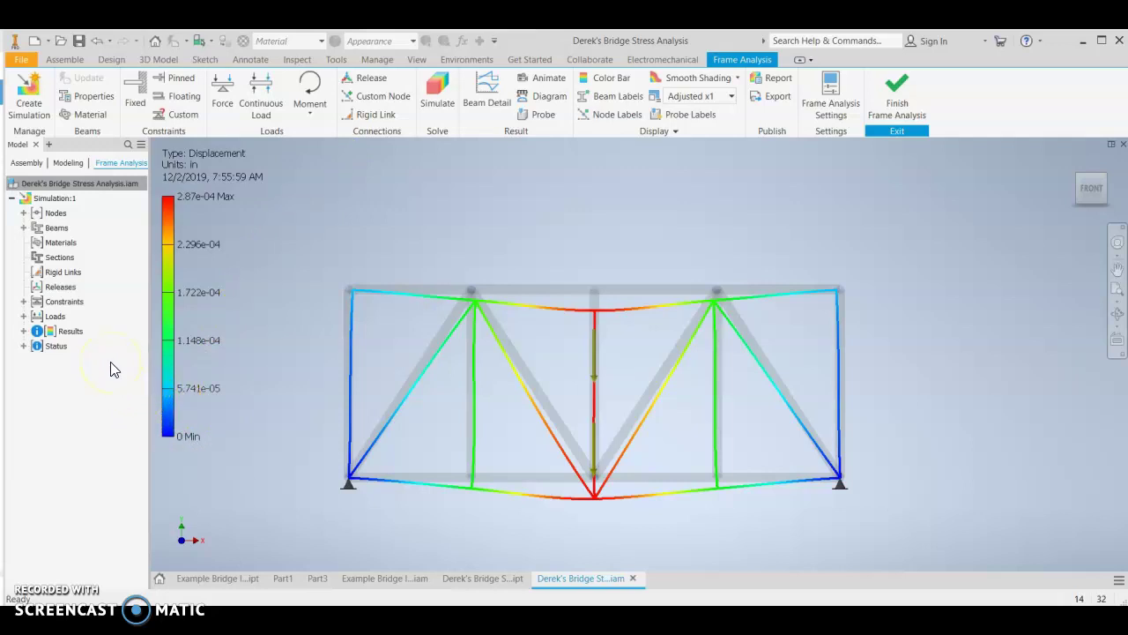
- Display the axial stress (Saxial) result from the normal stresses and examine its color scale against the truss members
{"action": "left_click", "coordinate": [24, 331]}
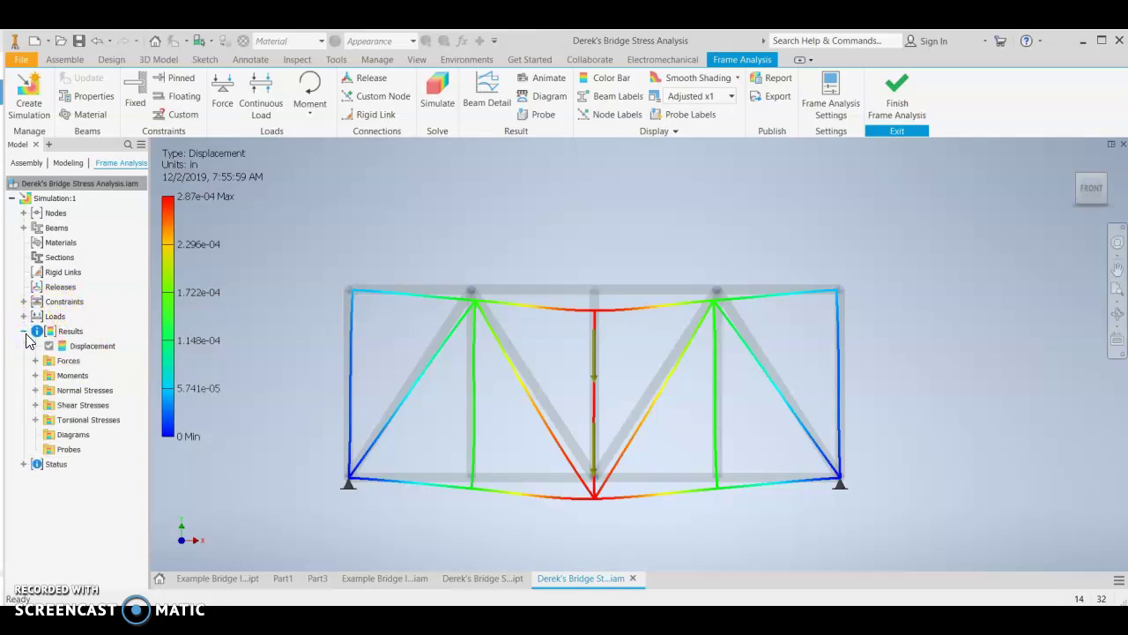
{"action": "left_click", "coordinate": [36, 361]}
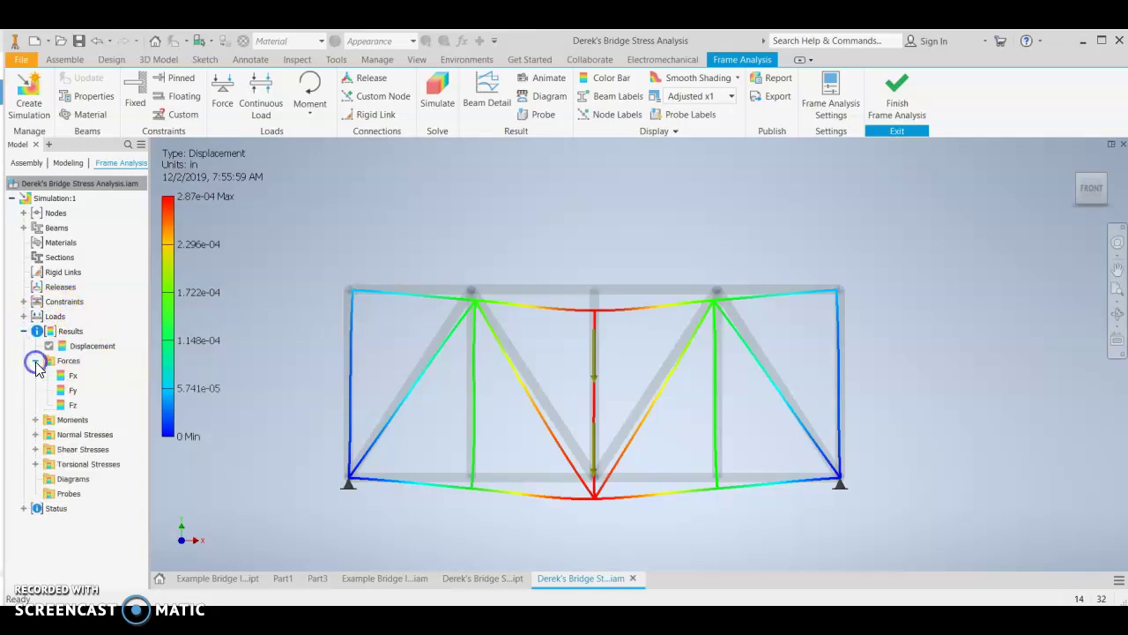
{"action": "left_click", "coordinate": [35, 361]}
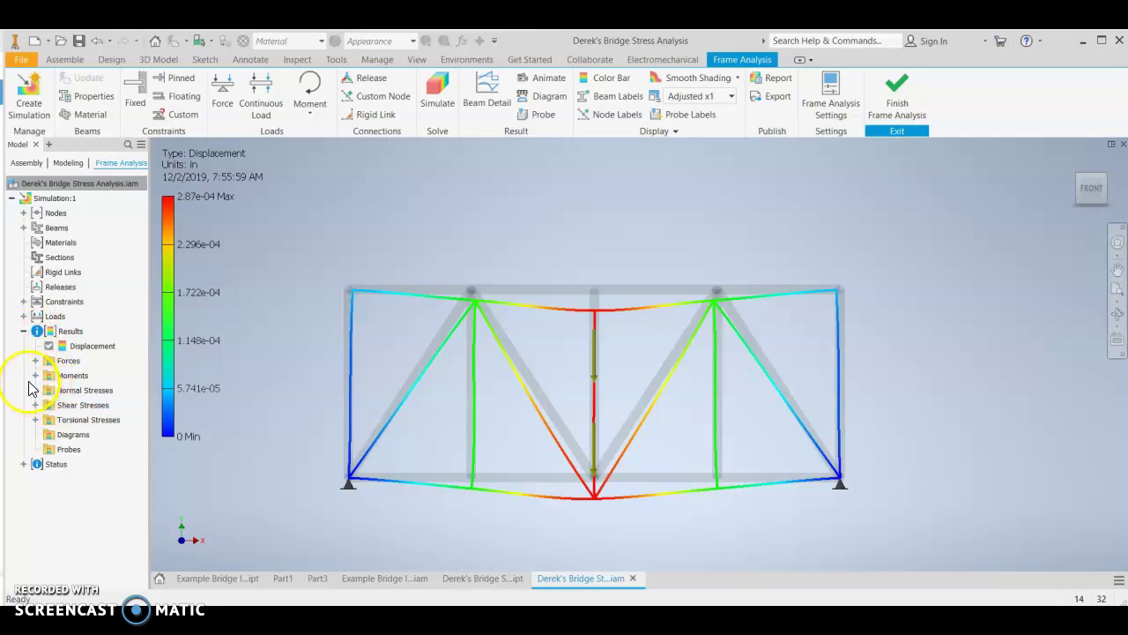
{"action": "left_click", "coordinate": [35, 390]}
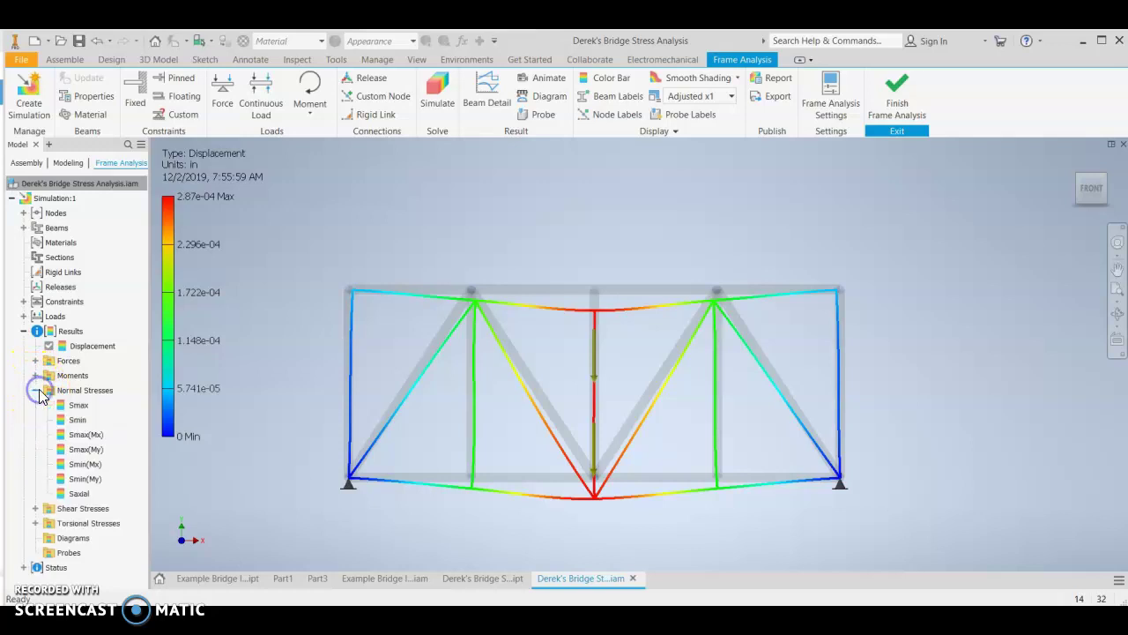
{"action": "double_click", "coordinate": [78, 493]}
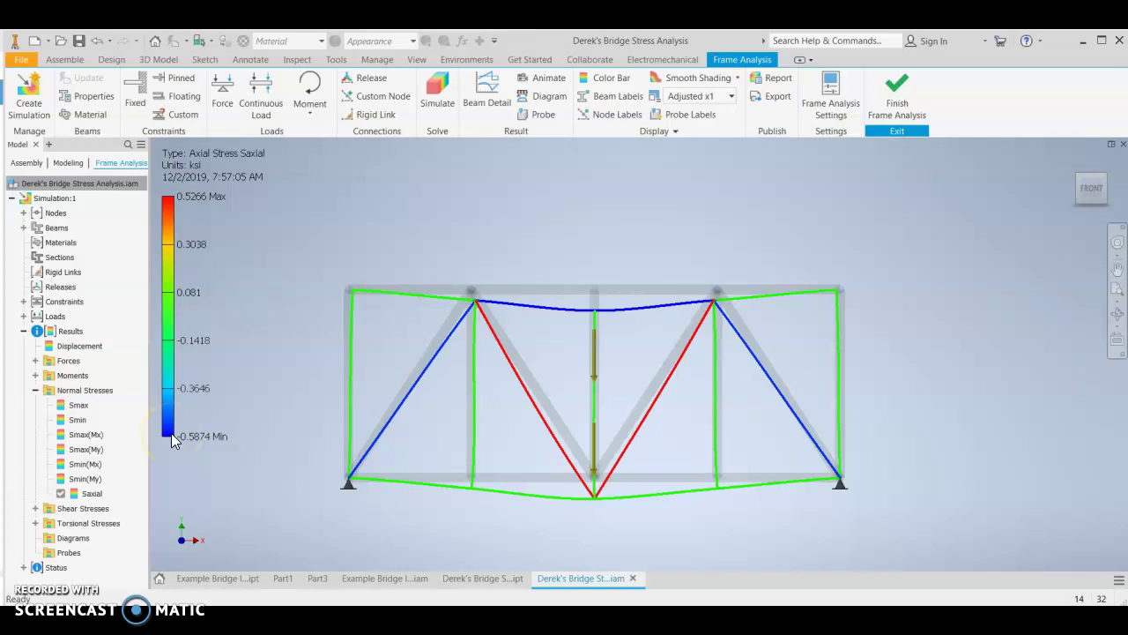
{"action": "left_click_drag", "start_coordinate": [171, 433], "coordinate": [189, 326]}
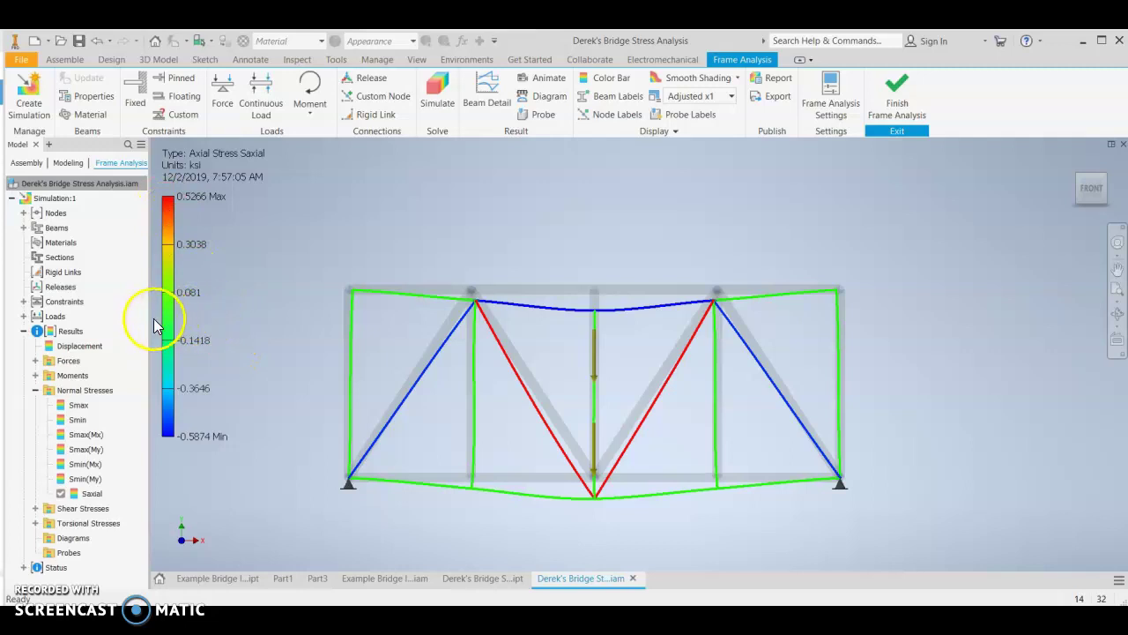